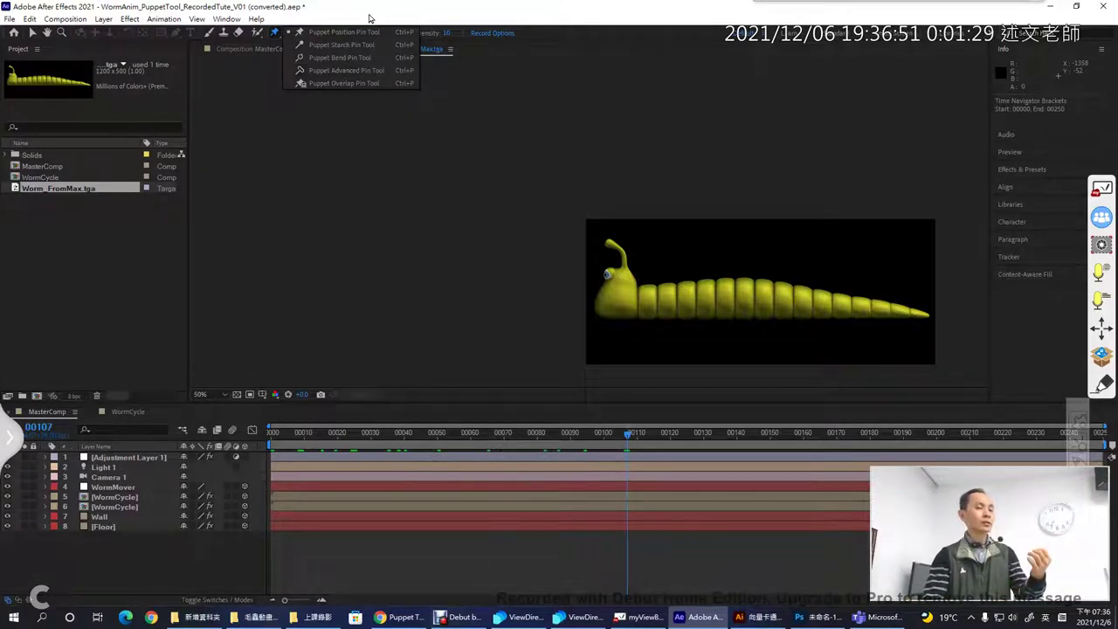
Step: Open the linked Puppet Tool study notes in the browser and review the After Effects Puppet Tool tips section
left_click(352, 227)
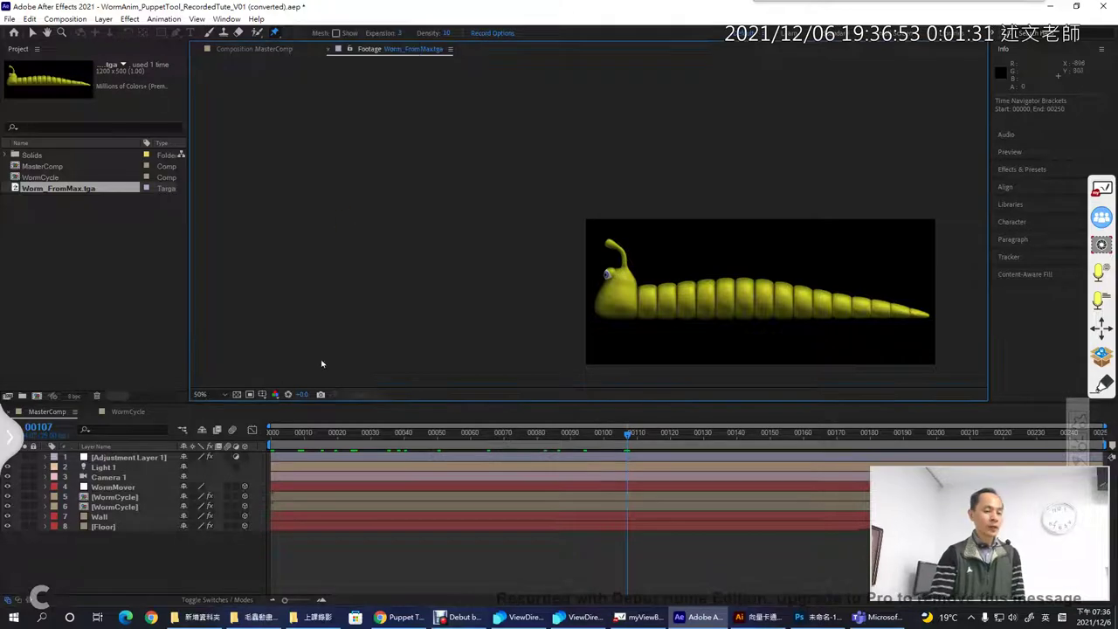
left_click(401, 616)
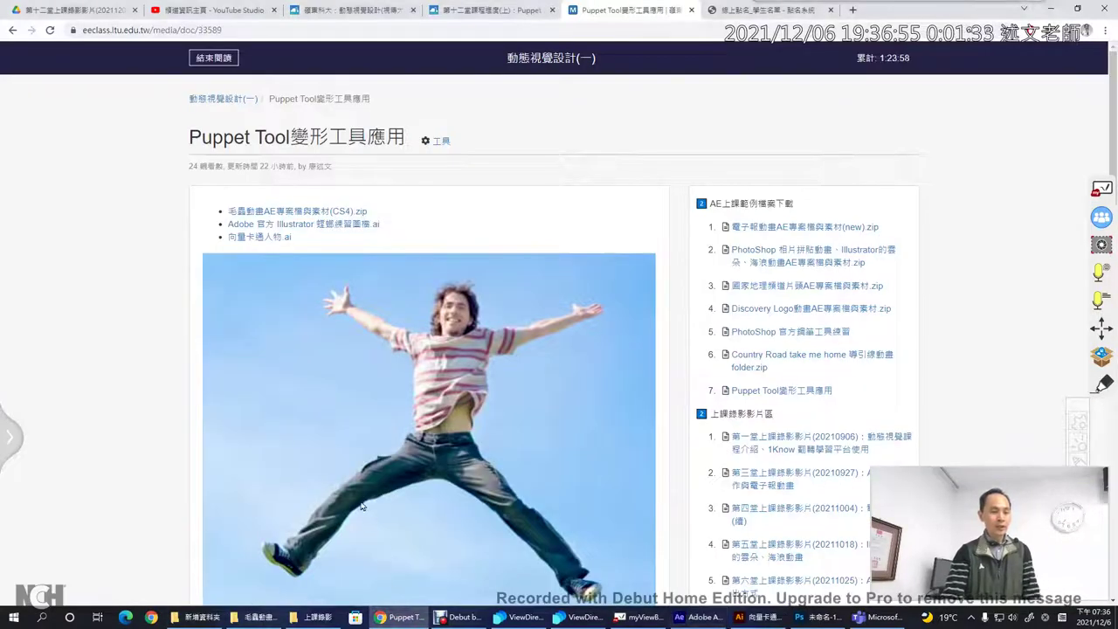
left_click(453, 14)
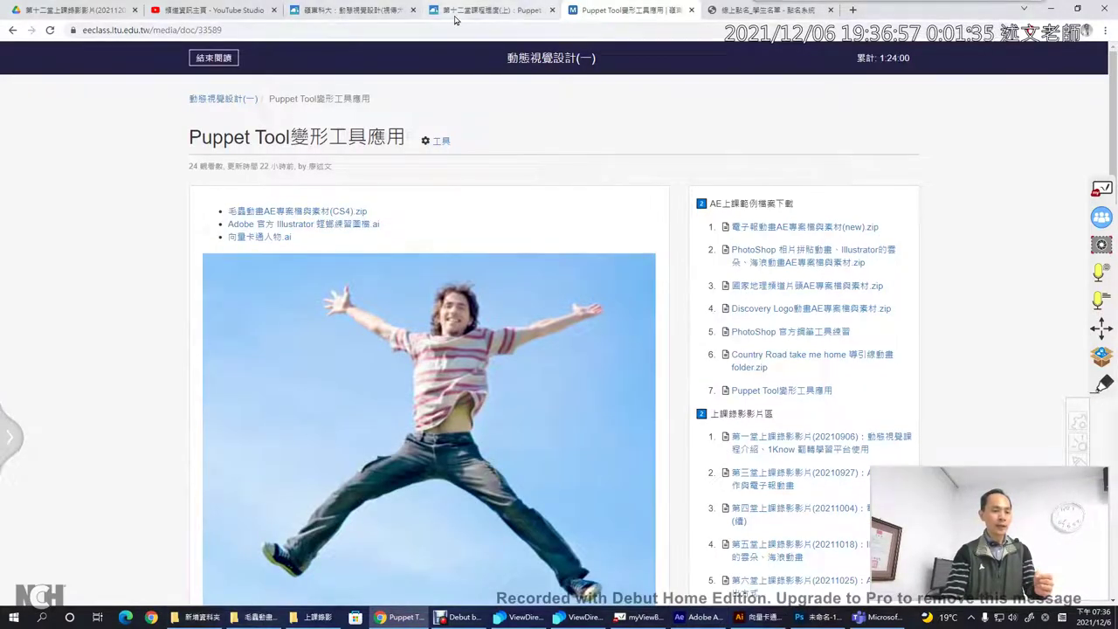
left_click(495, 265)
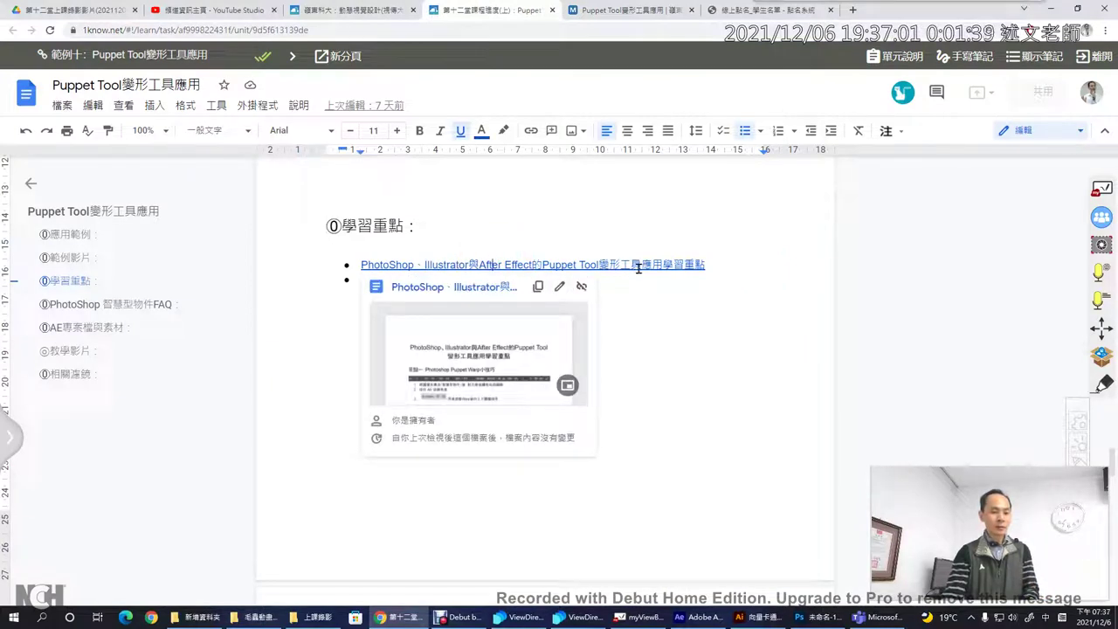
left_click(492, 288)
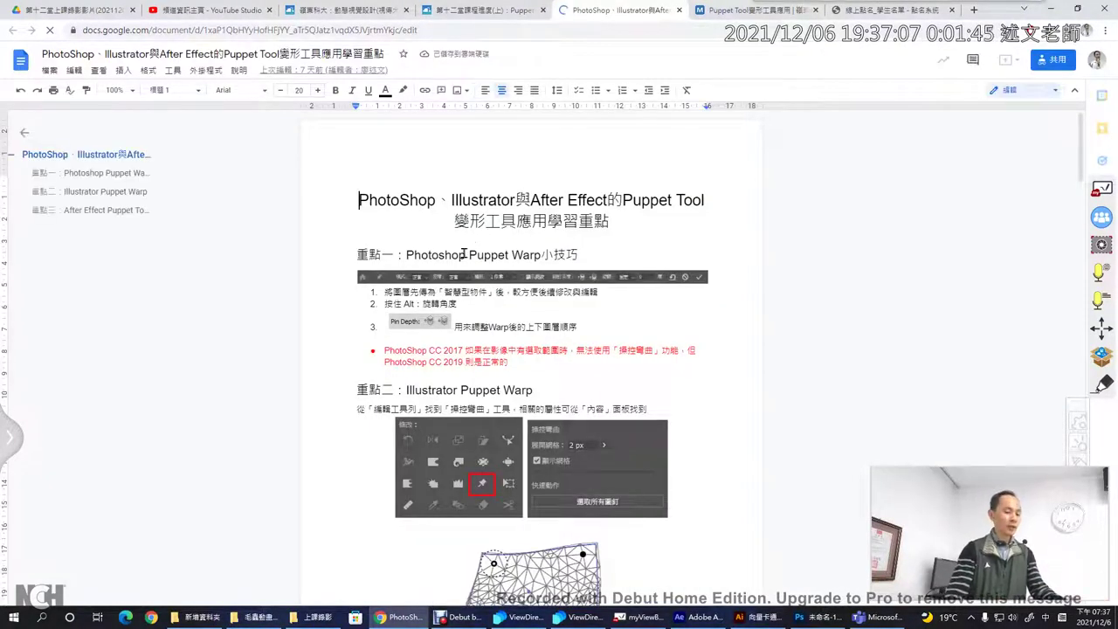
scroll(466, 262, "down", 5)
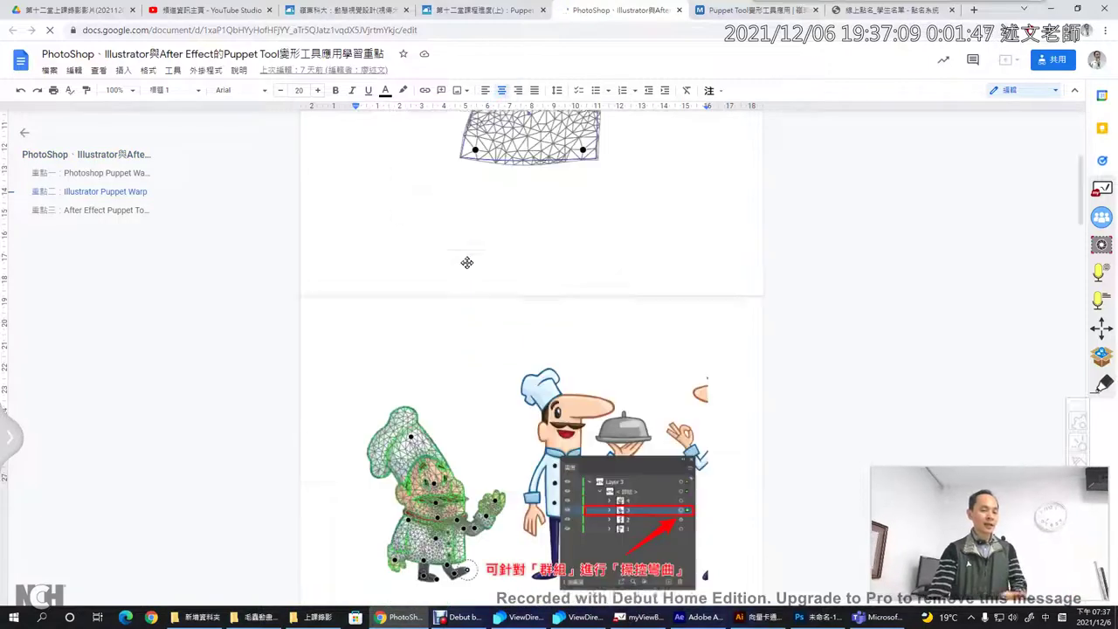
scroll(468, 271, "down", 7)
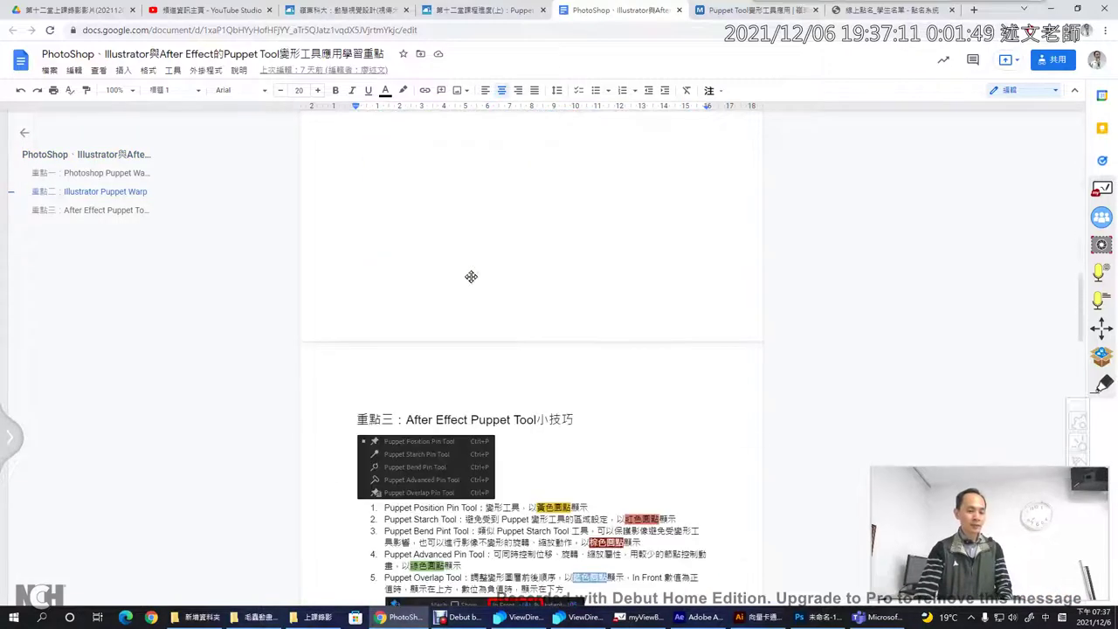
scroll(471, 276, "down", 3)
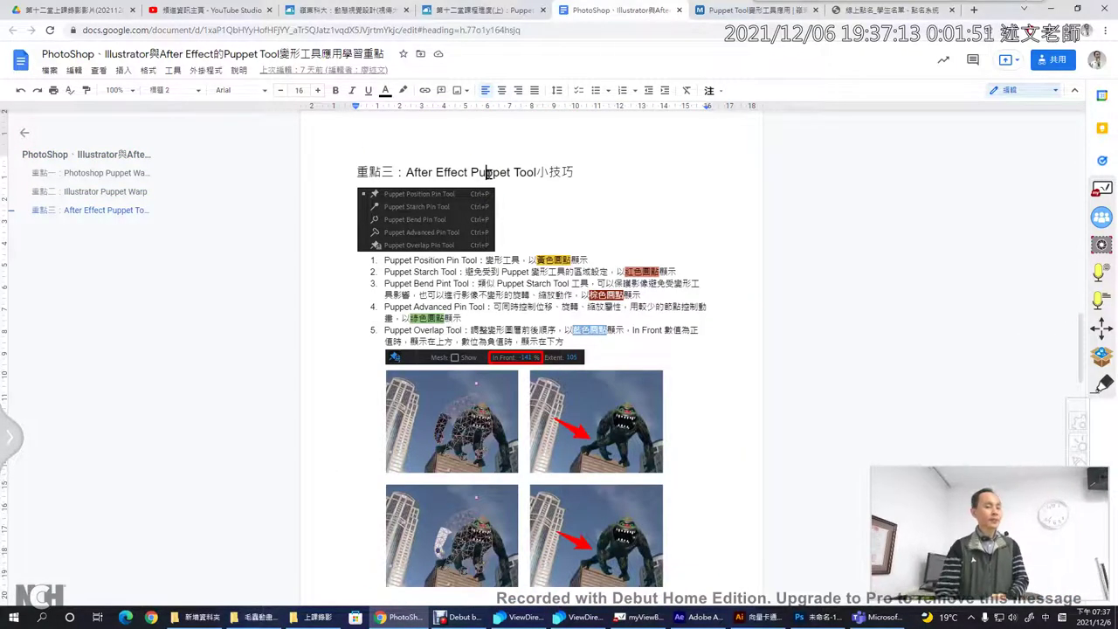
scroll(490, 174, "up", 2)
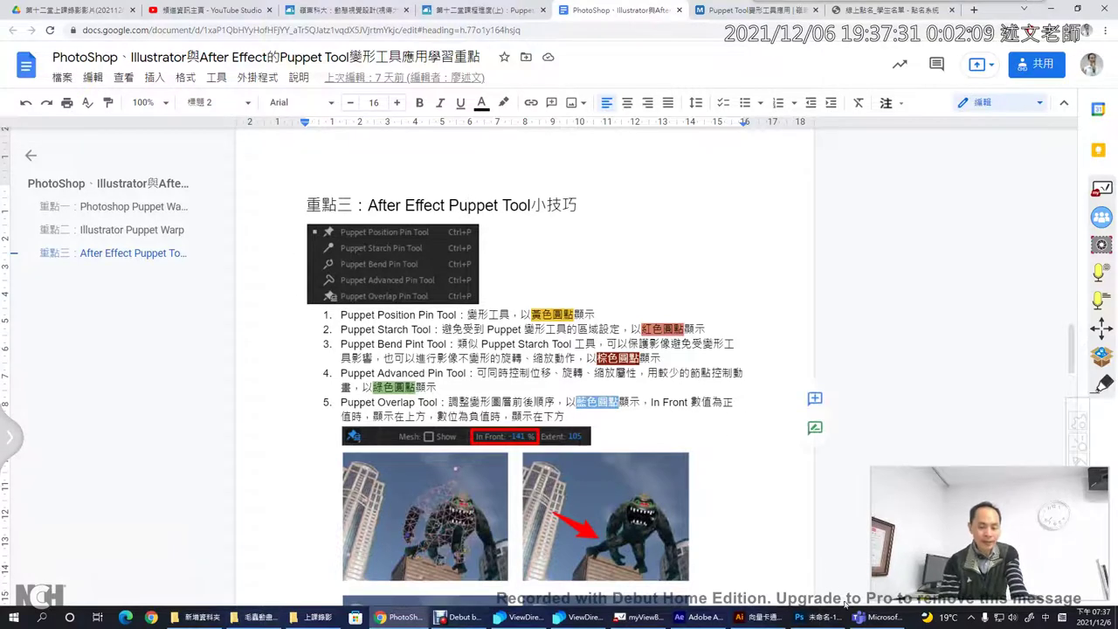
Step: Switch back to After Effects and create a new composition with the default settings
left_click(699, 617)
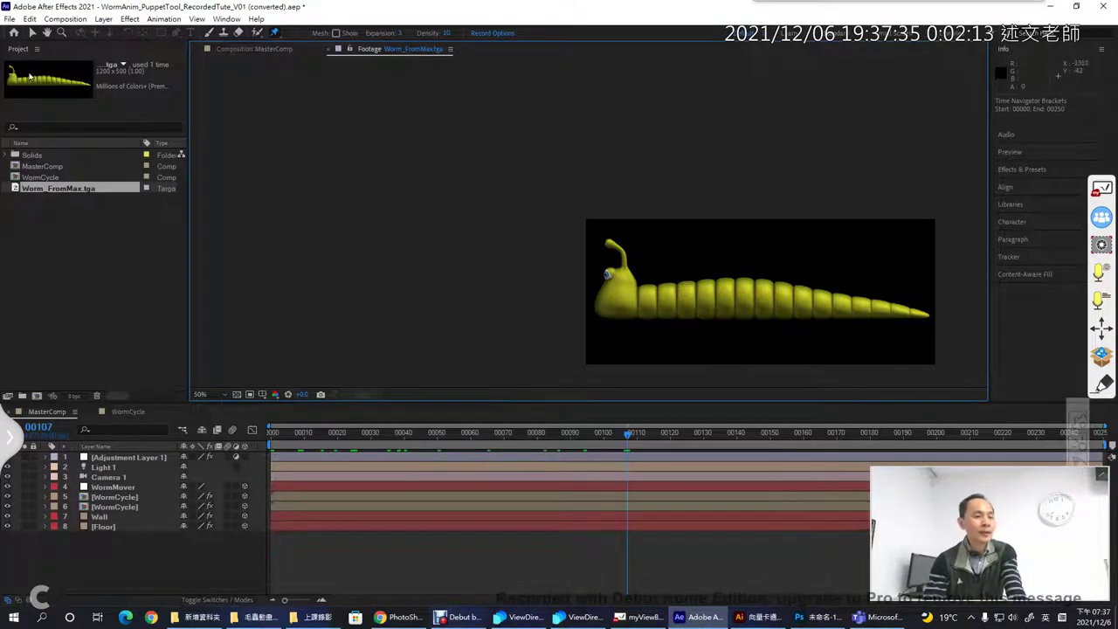
left_click(65, 18)
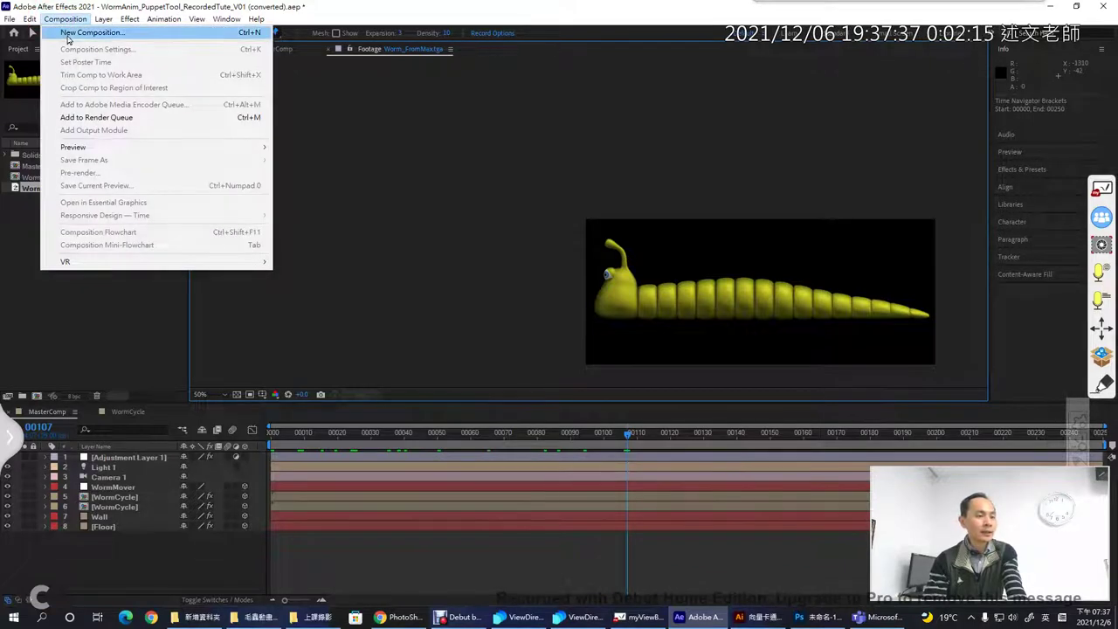
left_click(68, 36)
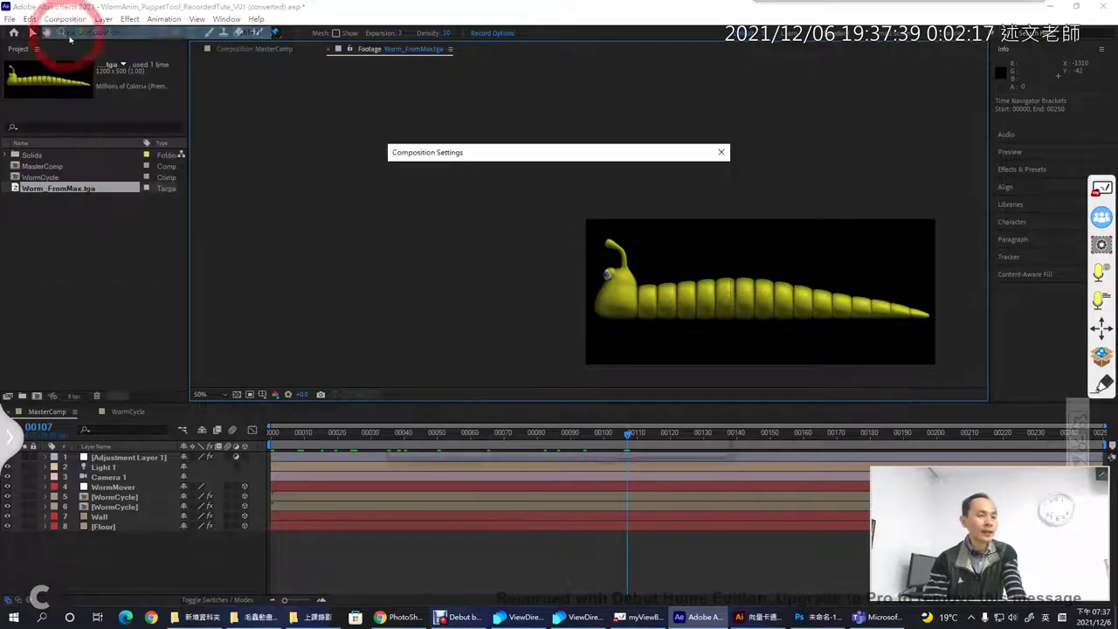
left_click(637, 442)
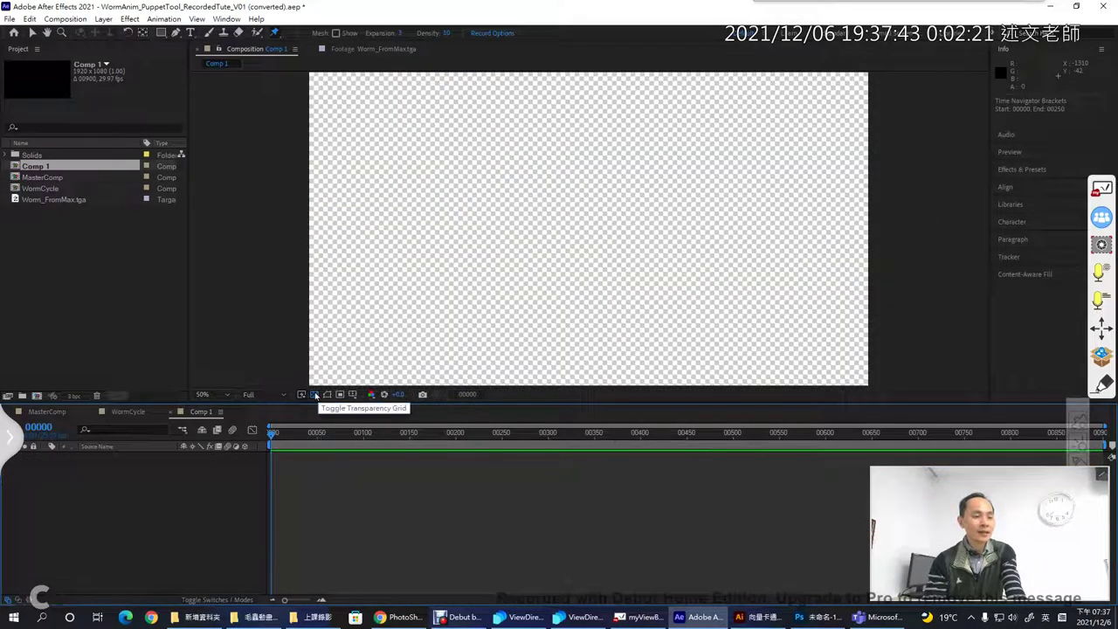
Step: Turn off the transparency grid and place Worm_FromMax.tga at the centre of the new composition
left_click(314, 394)
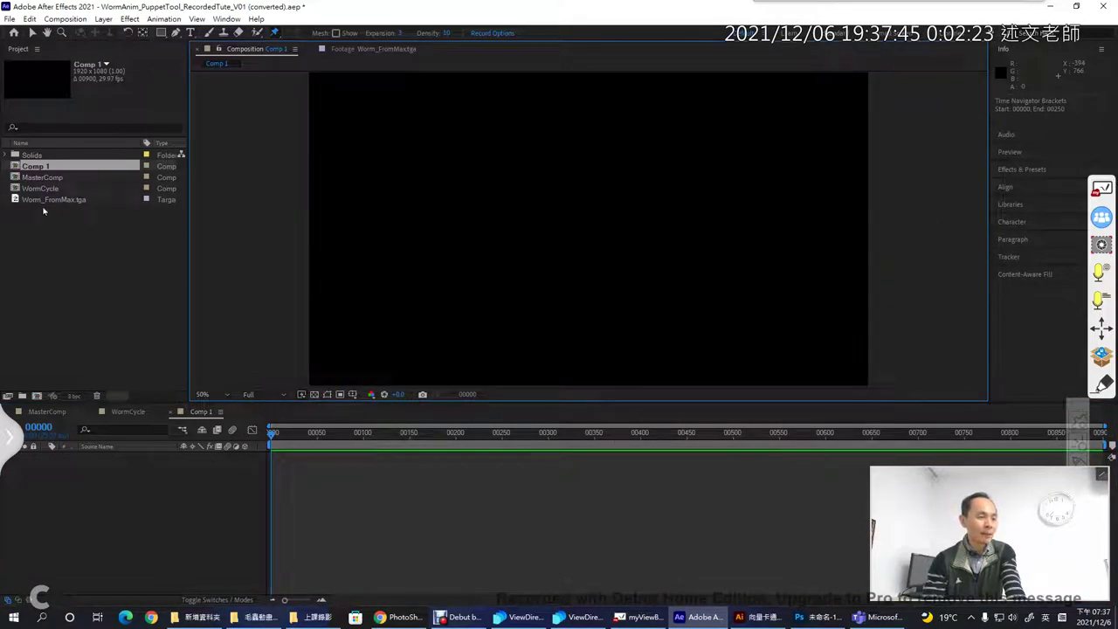
left_click(43, 200)
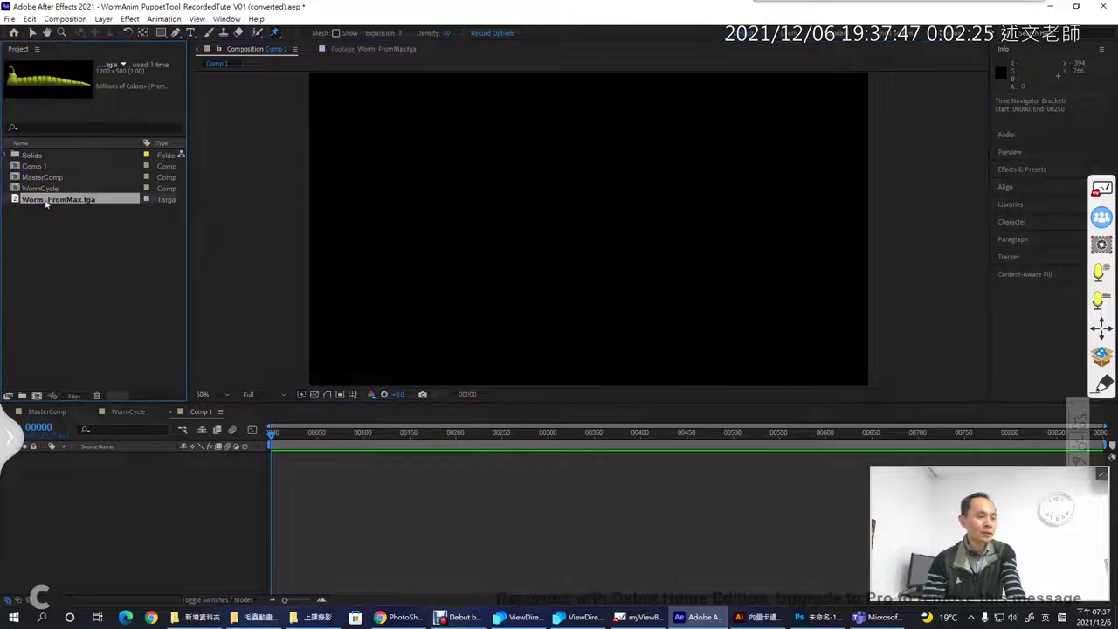
left_click_drag(47, 203, 583, 218)
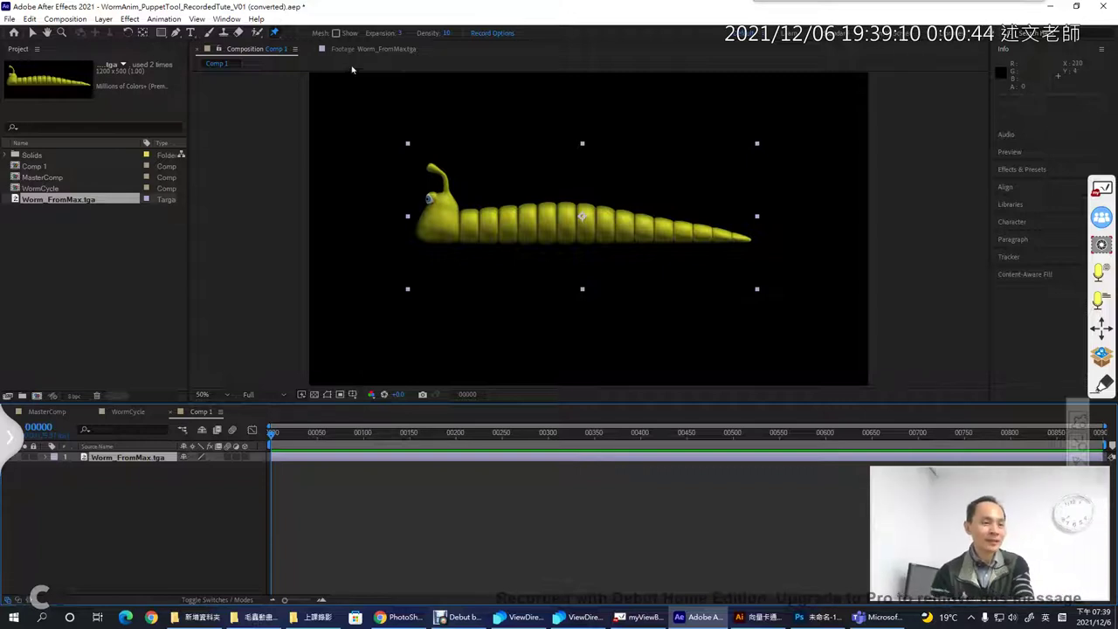
Step: With the Puppet Position Pin Tool, place pins on the worm's antenna tip, antenna base, head centre and eye
left_click(276, 33)
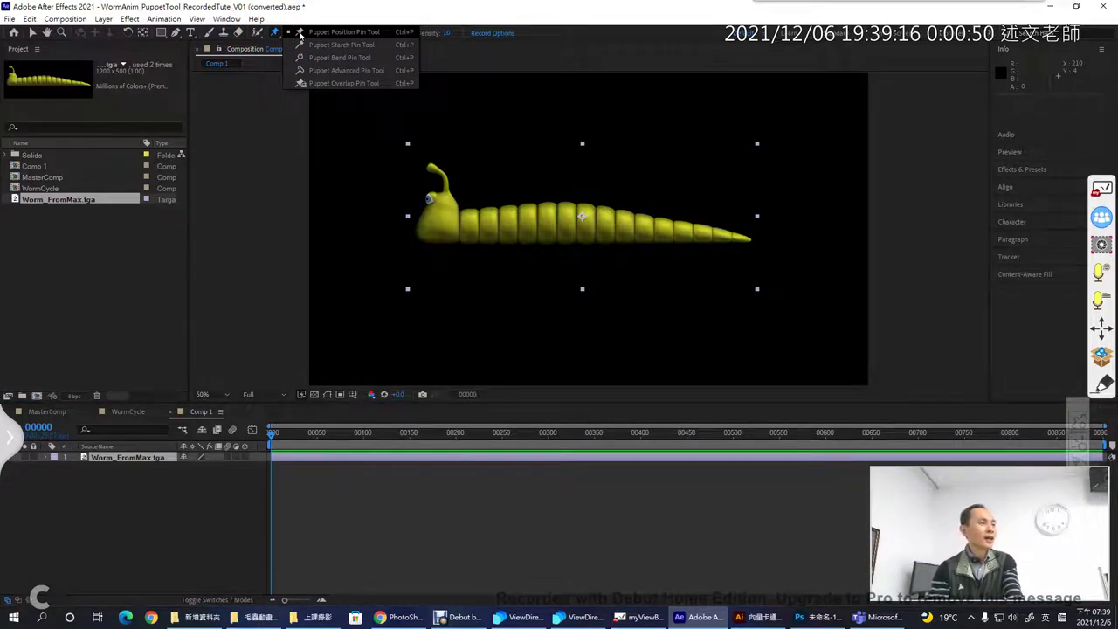
left_click(299, 33)
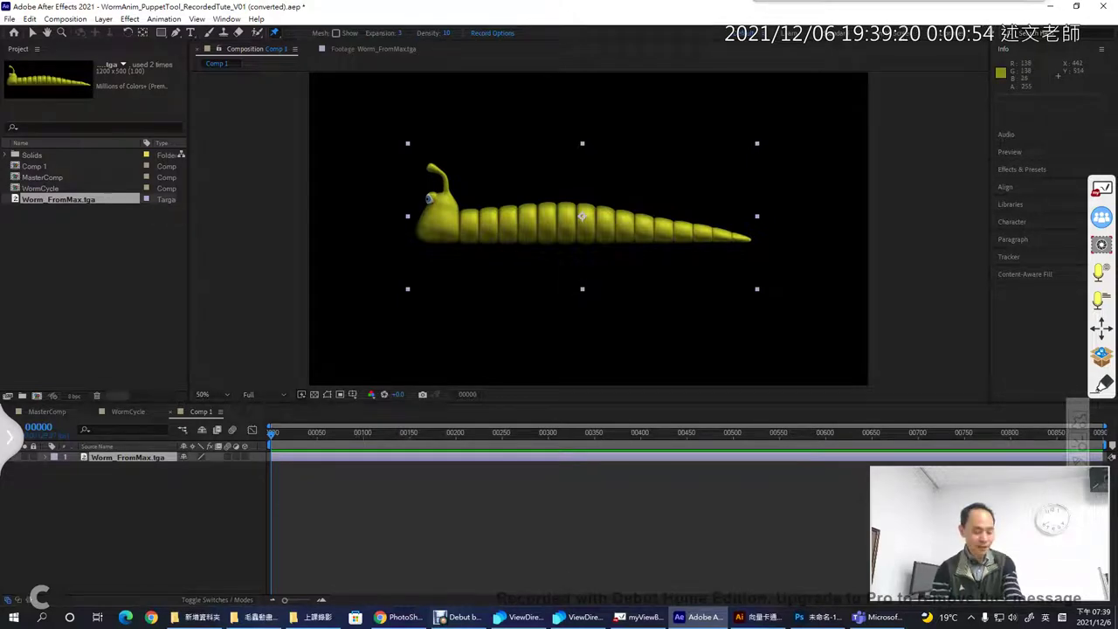
key("period")
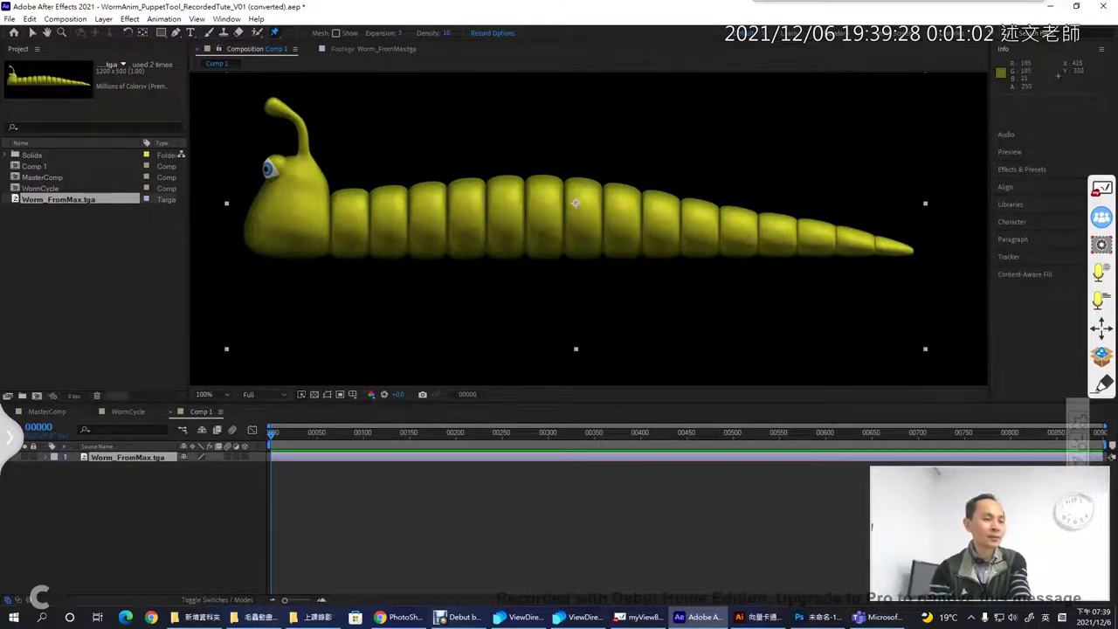
left_click(274, 105)
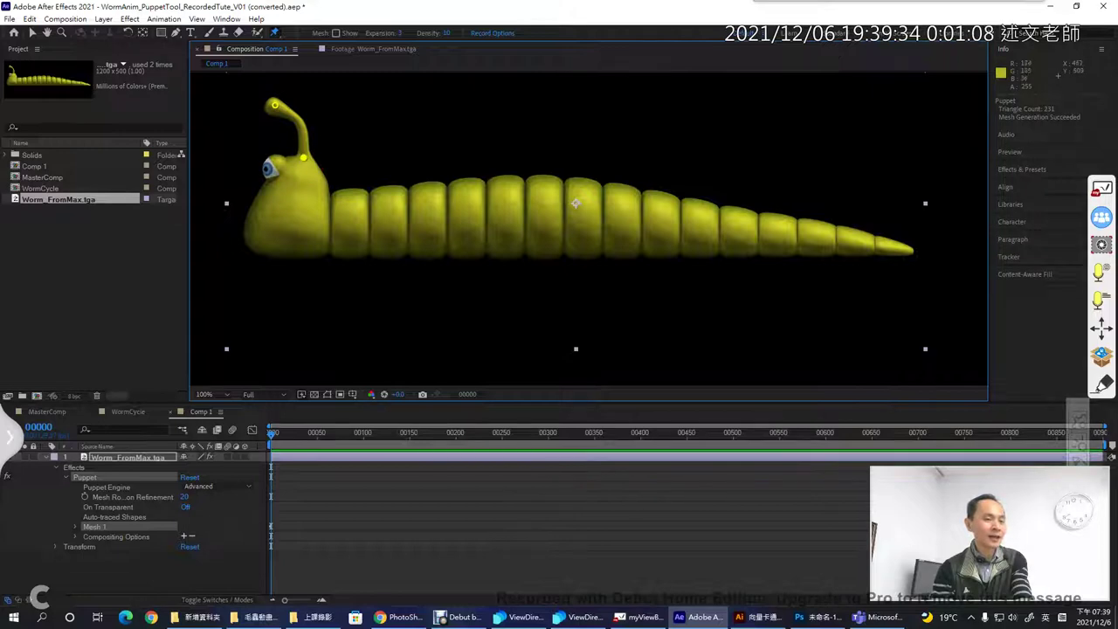
left_click(290, 213)
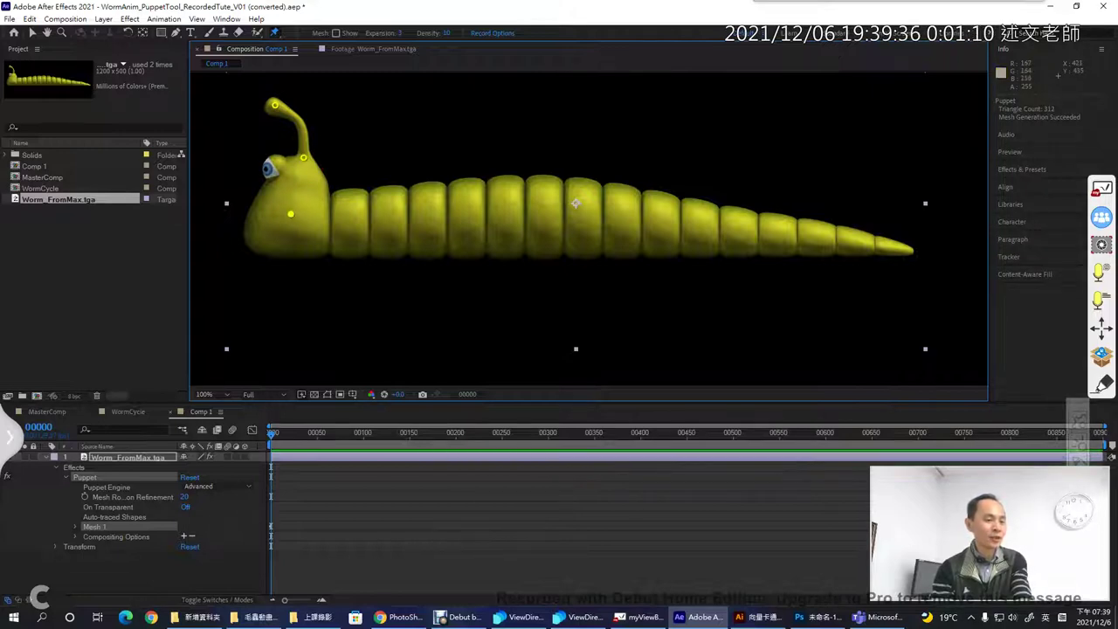
left_click(265, 167)
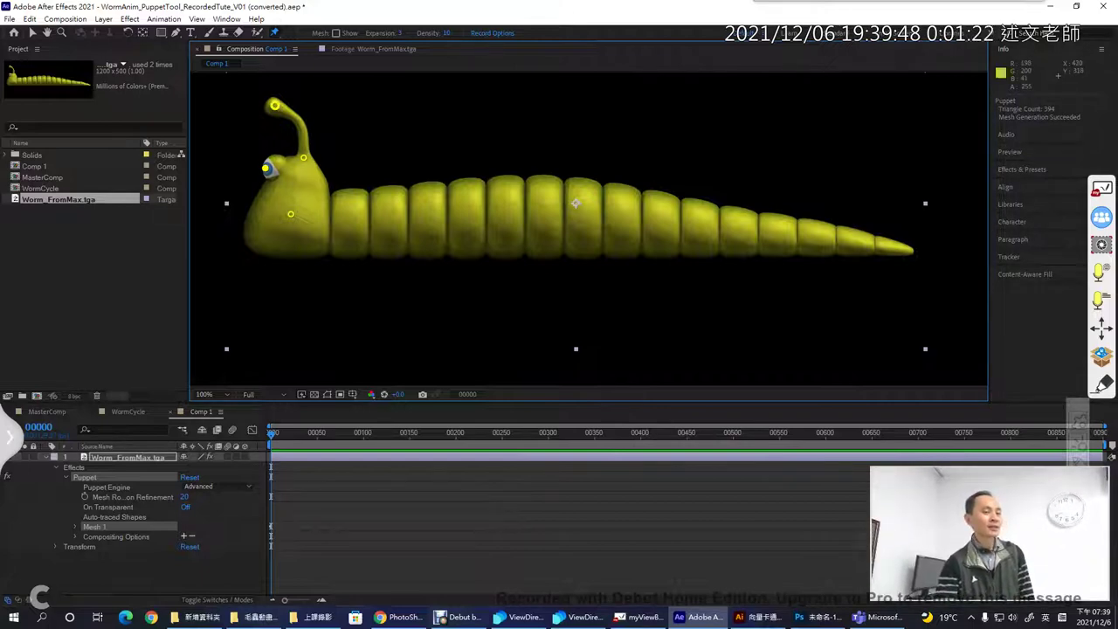
Step: Try moving the antenna-tip and head pins to test the deformation, and undo each move
mouse_move(274, 105)
left_mouse_down()
mouse_move(282, 96)
mouse_move(284, 111)
mouse_move(301, 92)
mouse_move(292, 115)
mouse_move(297, 87)
mouse_move(274, 105)
left_mouse_up()
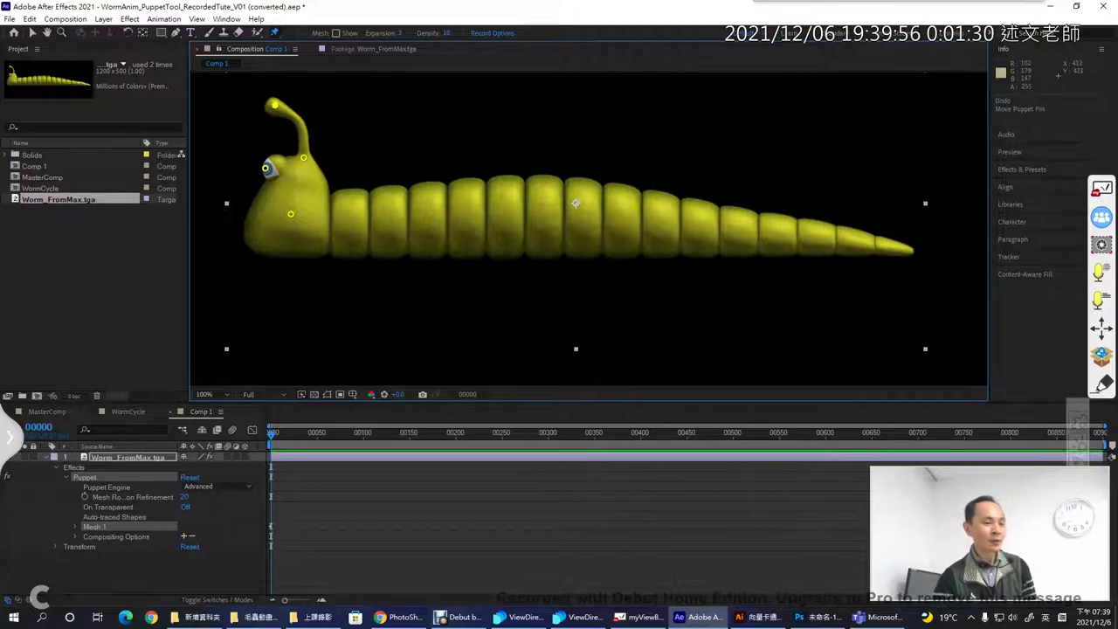
left_click(575, 203)
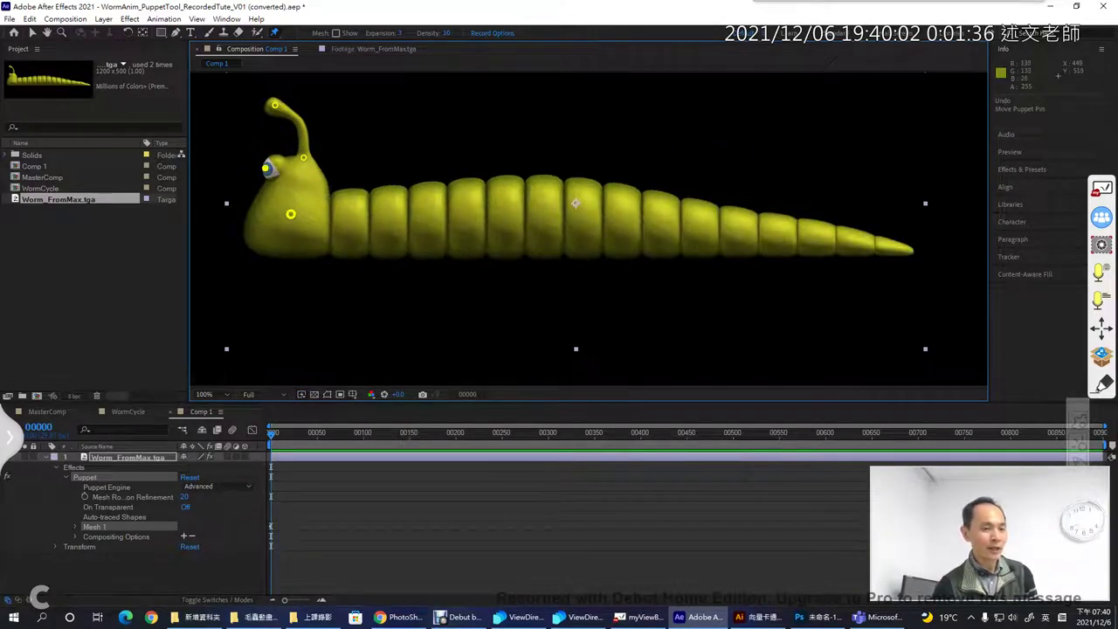
mouse_move(291, 213)
left_mouse_down()
mouse_move(295, 169)
mouse_move(291, 220)
left_mouse_up()
key("ctrl+z")
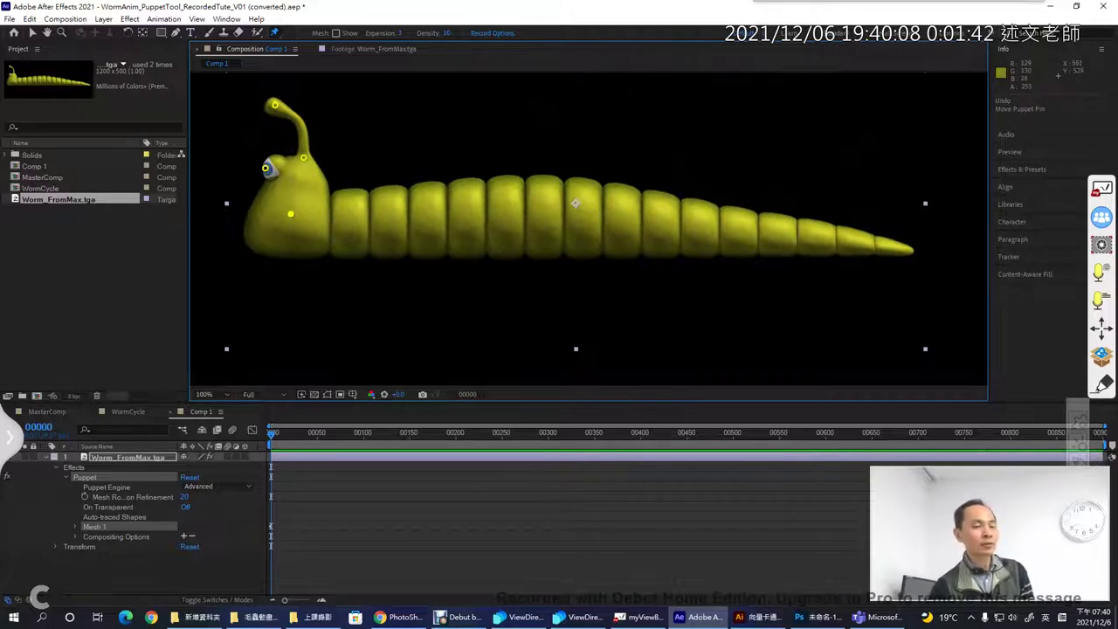
Step: Place one puppet pin on each of the first seven body segments behind the head, deleting the misplaced pin on the eighth
left_click(350, 218)
left_click(389, 221)
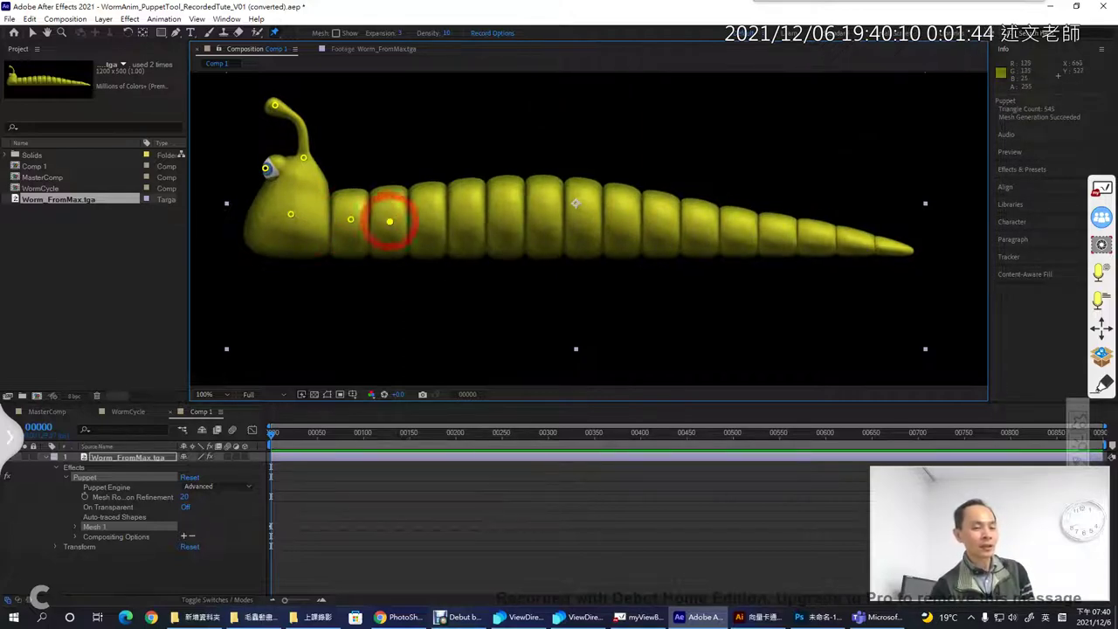
left_click(431, 217)
left_click(469, 220)
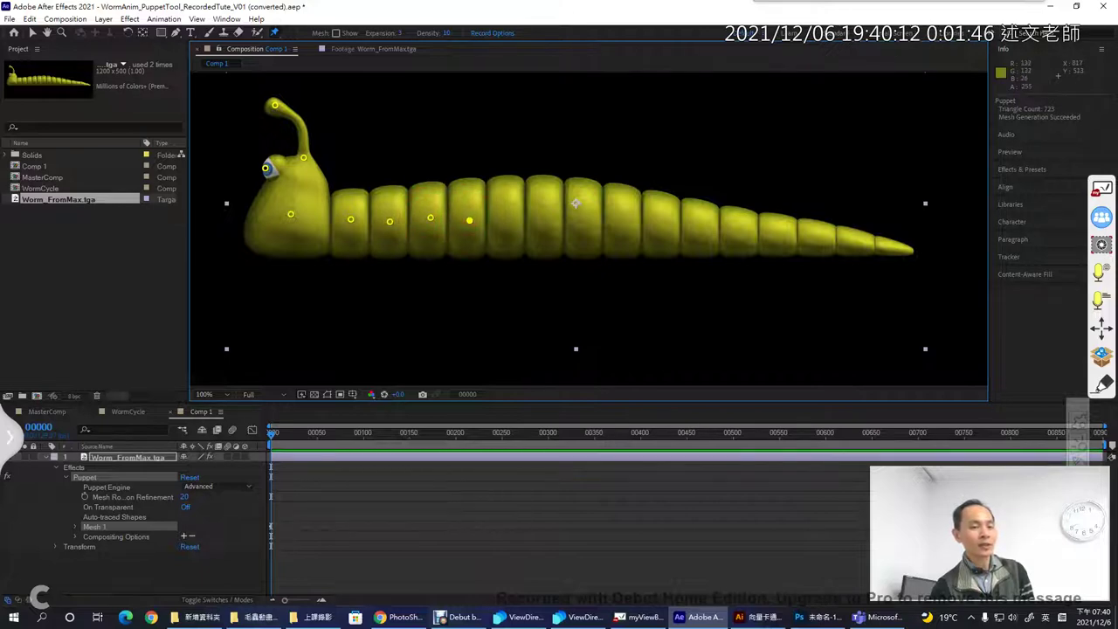
left_click(548, 217)
left_click(588, 218)
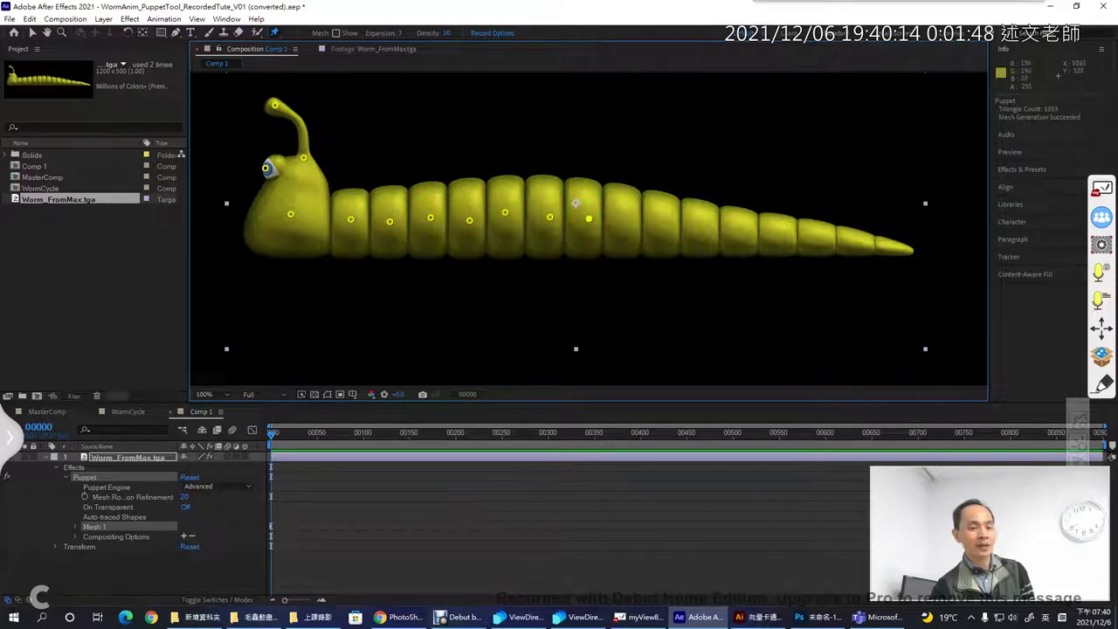
mouse_move(635, 222)
left_mouse_down()
mouse_move(617, 223)
mouse_move(636, 222)
left_mouse_up()
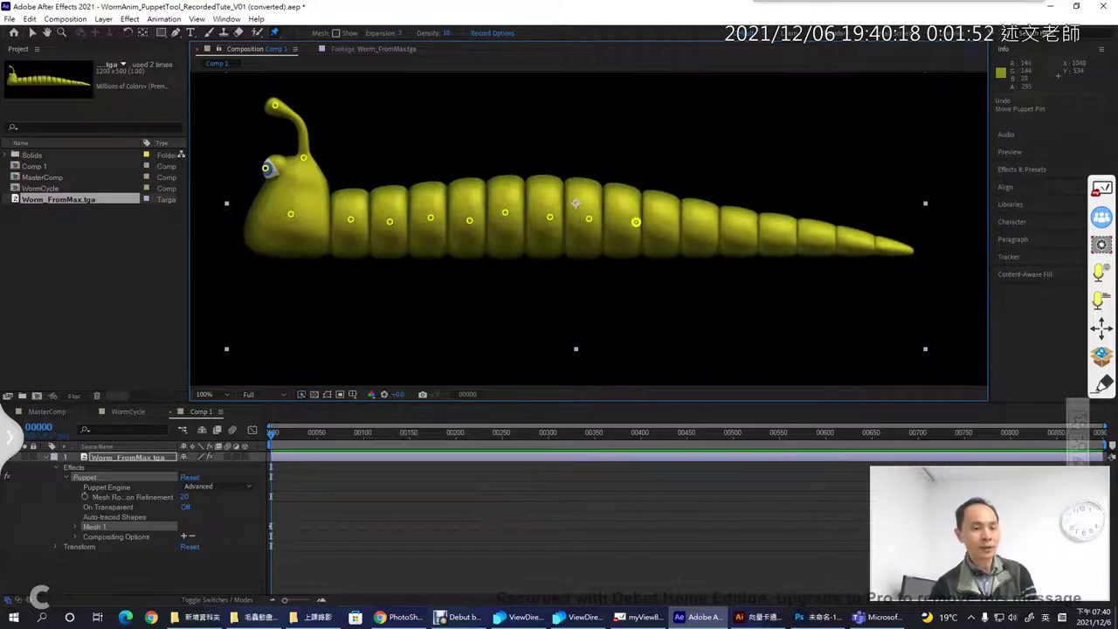
key("Delete")
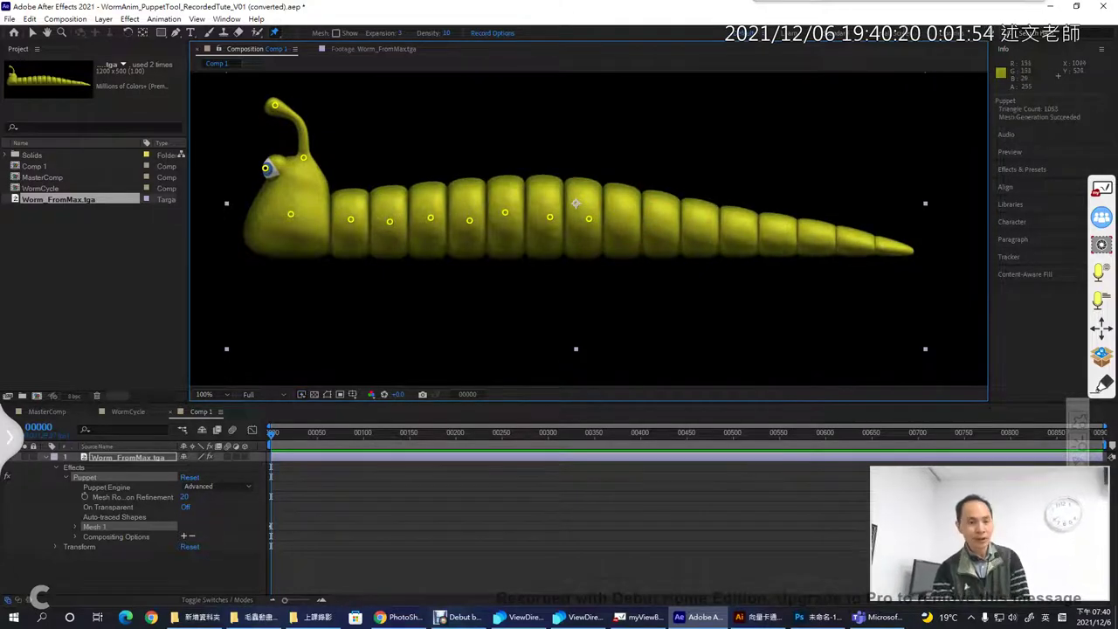
Step: Place one puppet pin on each remaining body segment, from the eighth segment through to the tail tip
left_click(622, 219)
left_click(662, 226)
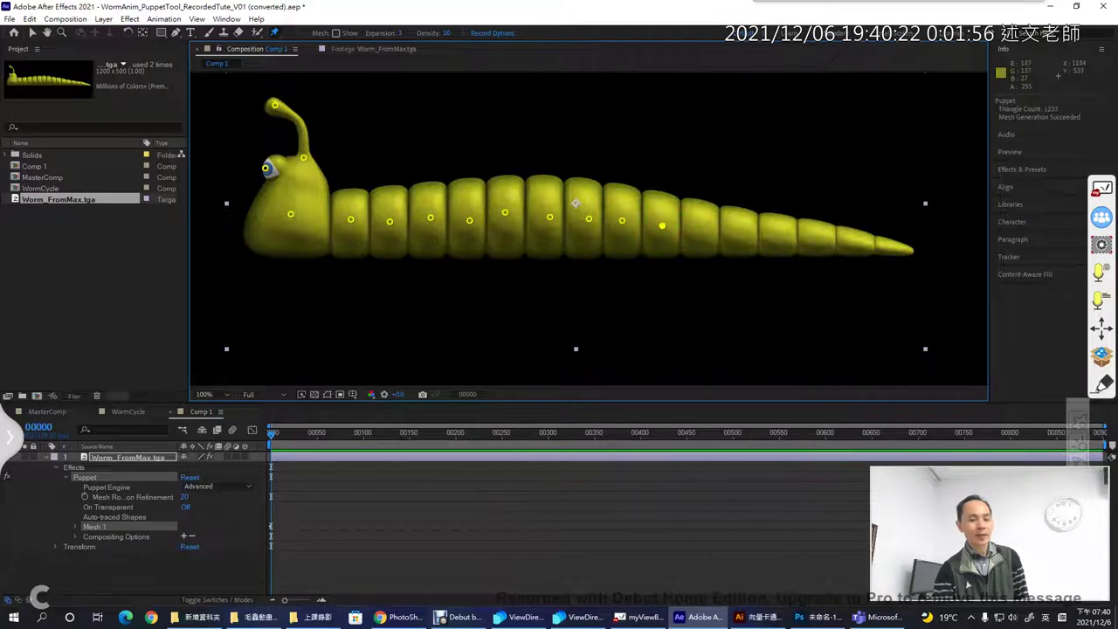
left_click(703, 228)
left_click(740, 231)
left_click(776, 233)
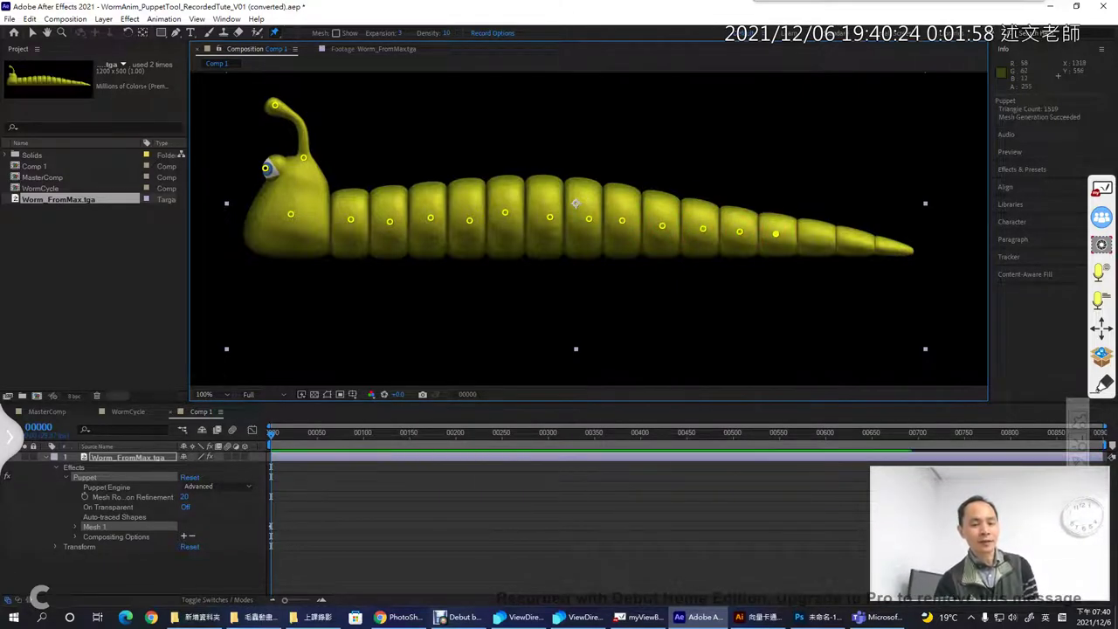
left_click(814, 239)
left_click(853, 241)
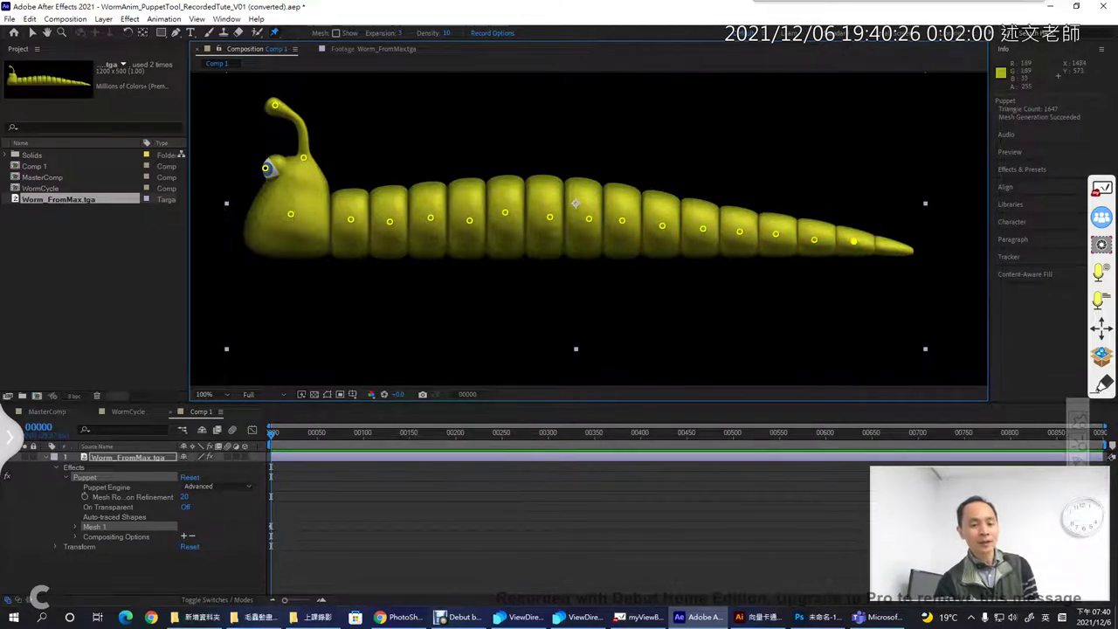
left_click(893, 248)
Step: Select the head-centre, eye, antenna-base and antenna-tip pins together and shift them slightly towards the worm's body
left_click(290, 214)
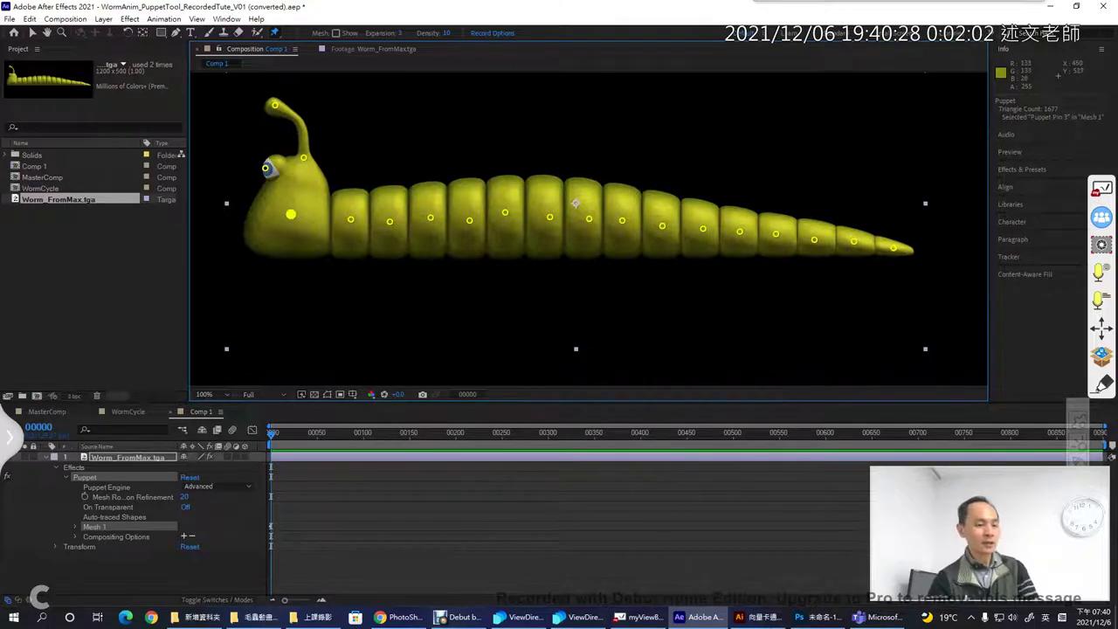
left_click(267, 167)
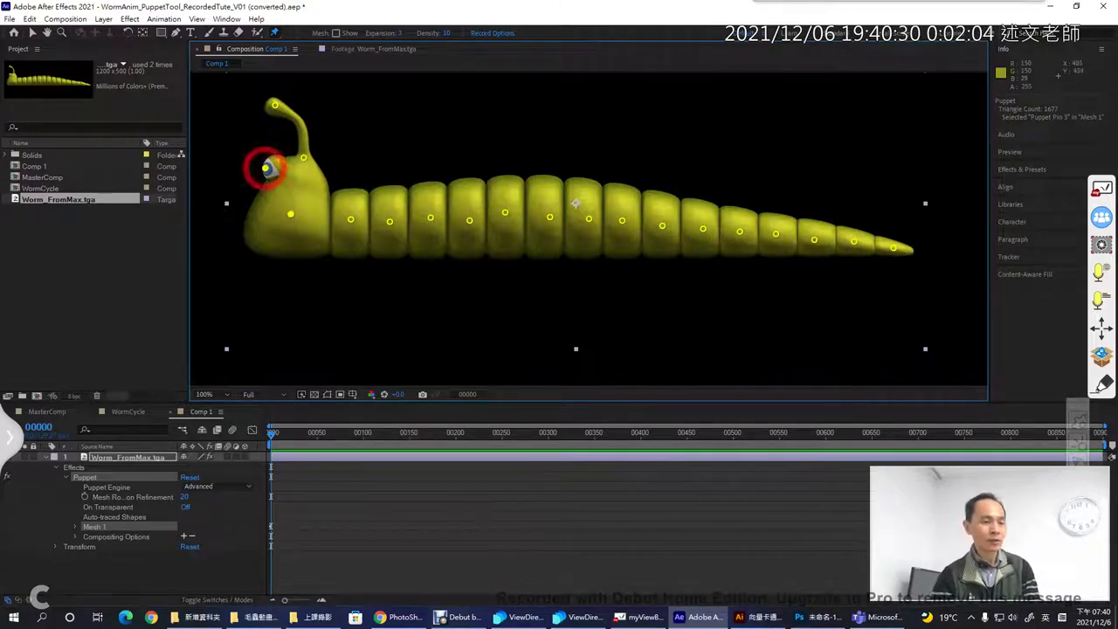
left_click(302, 158)
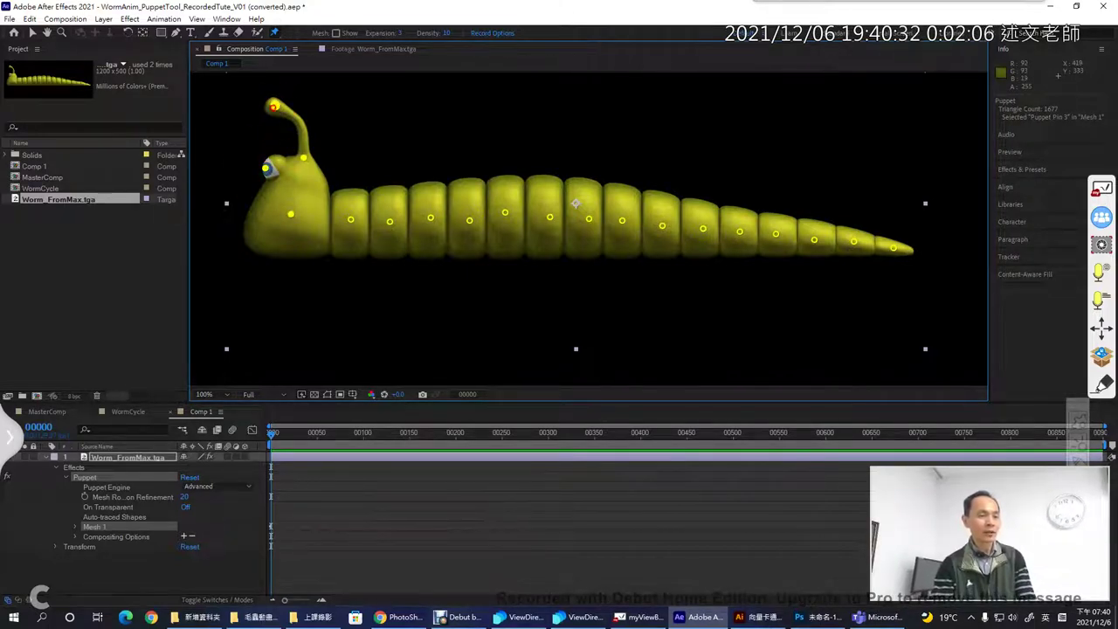
left_click_drag(290, 214, 313, 216)
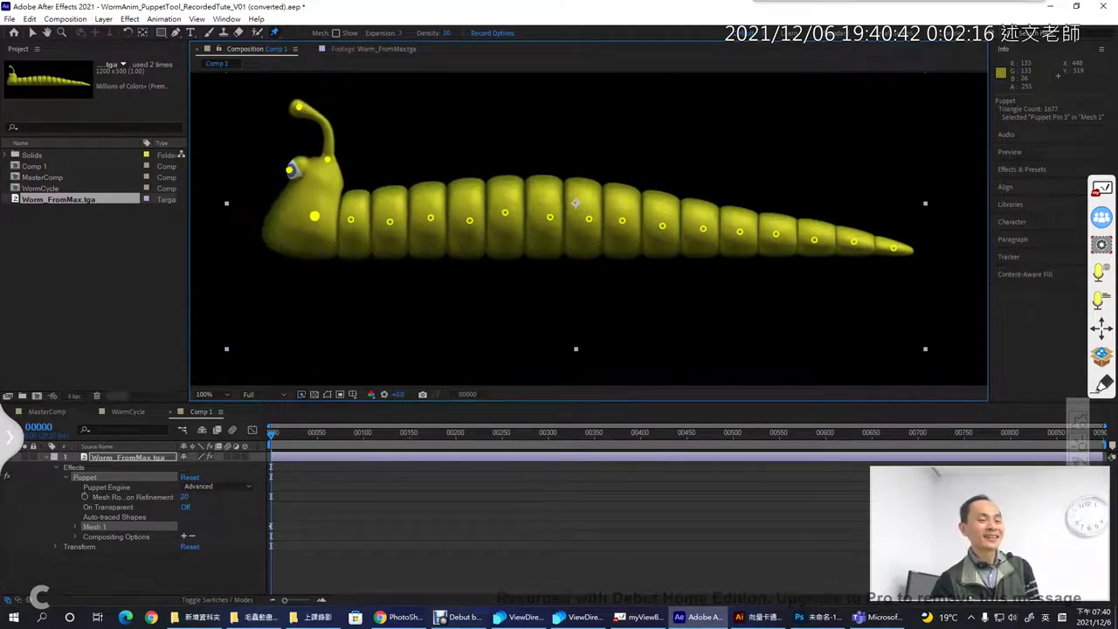
left_click(307, 217)
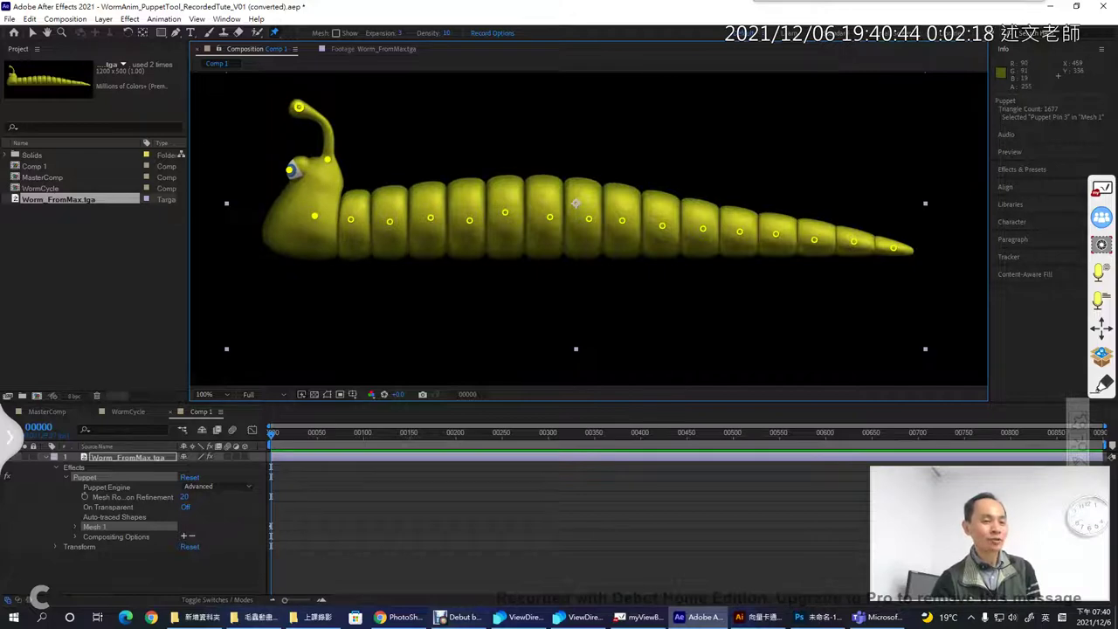
Step: Try moving the antenna's base and tip pins together towards the body, and undo the move
left_click(299, 107)
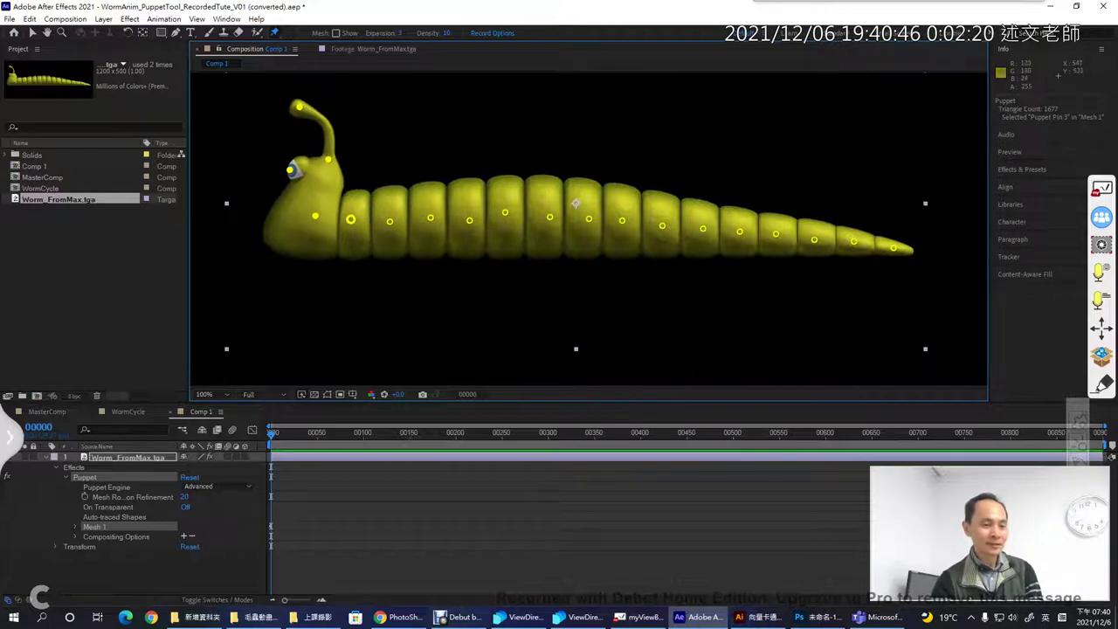
left_click(350, 218)
left_click(328, 159)
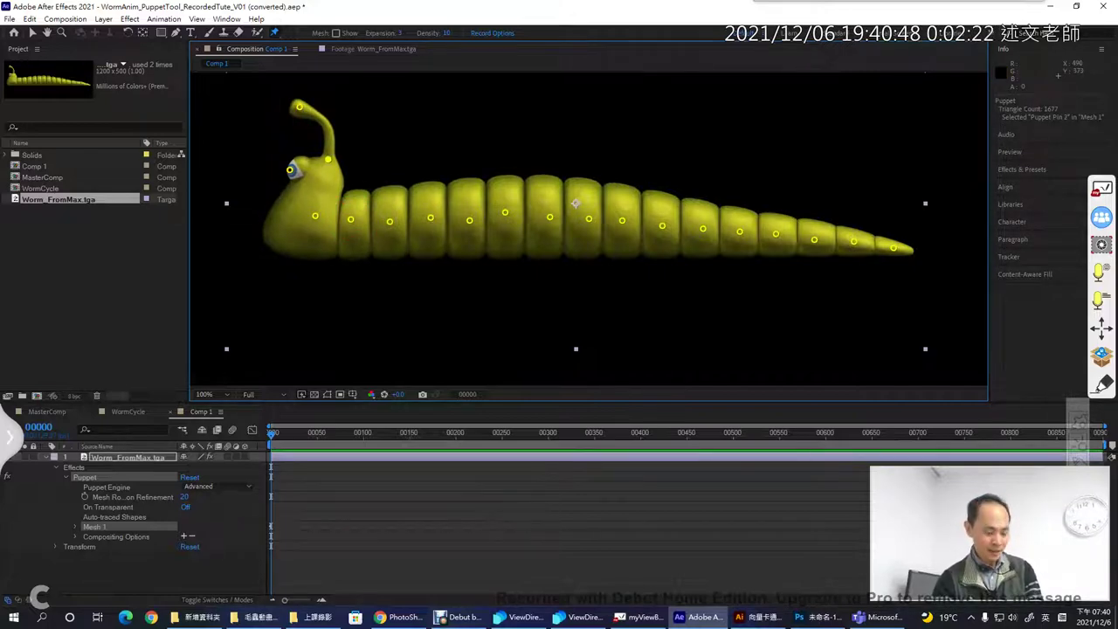
mouse_move(299, 107)
left_mouse_down()
mouse_move(387, 104)
mouse_move(306, 109)
left_mouse_up()
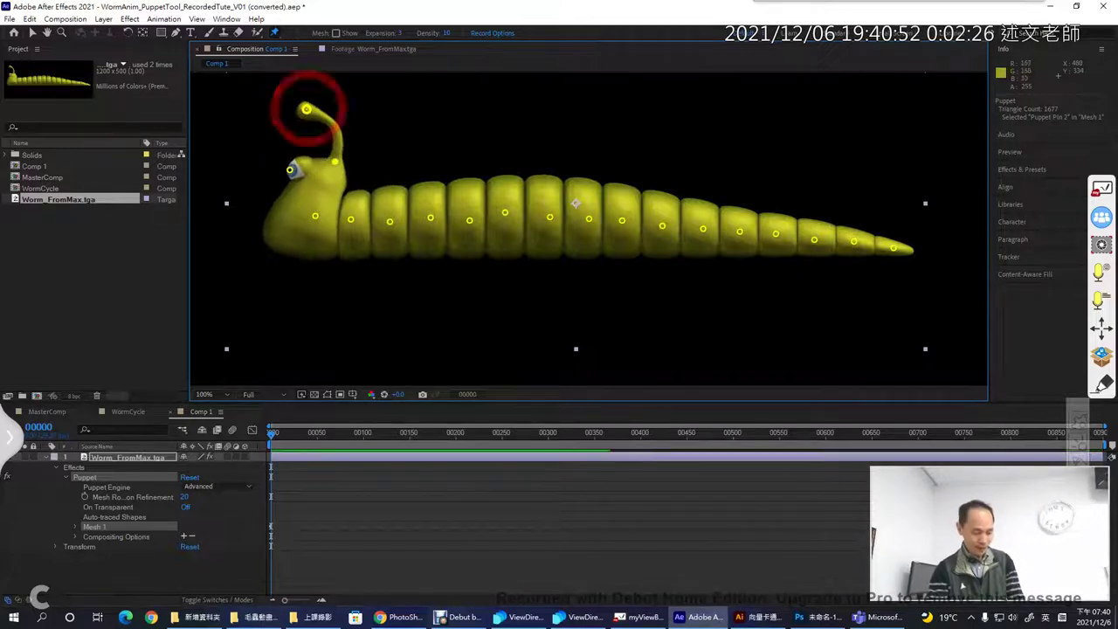
key("ctrl+z")
Step: Bend the worm's antenna by lowering only its tip pin a short distance
left_click(289, 169)
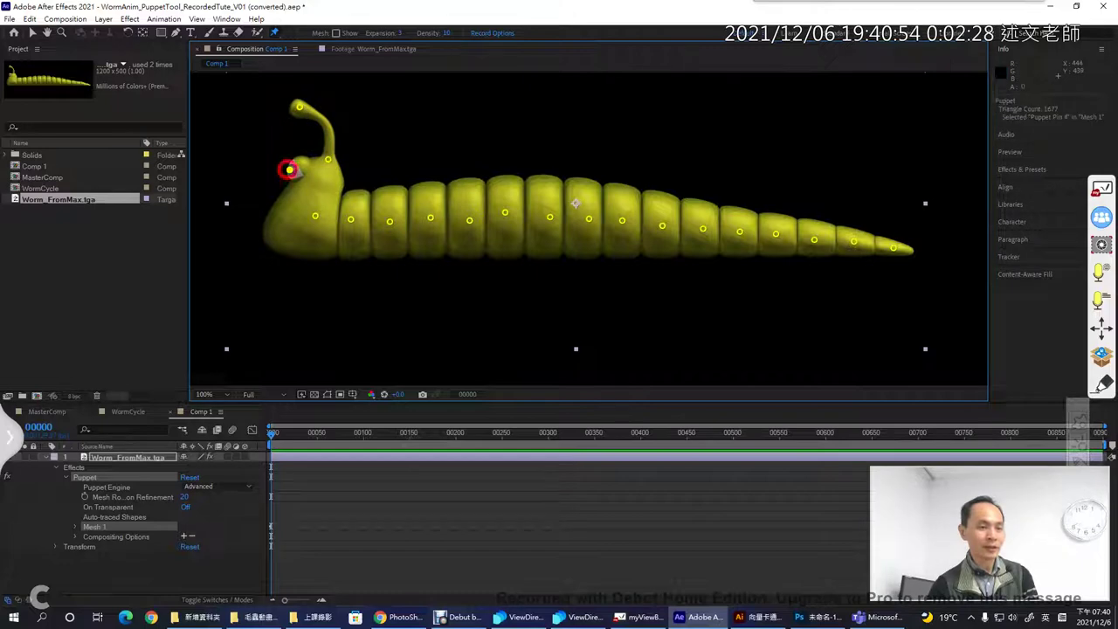
mouse_move(298, 107)
left_mouse_down()
mouse_move(332, 105)
mouse_move(298, 123)
left_mouse_up()
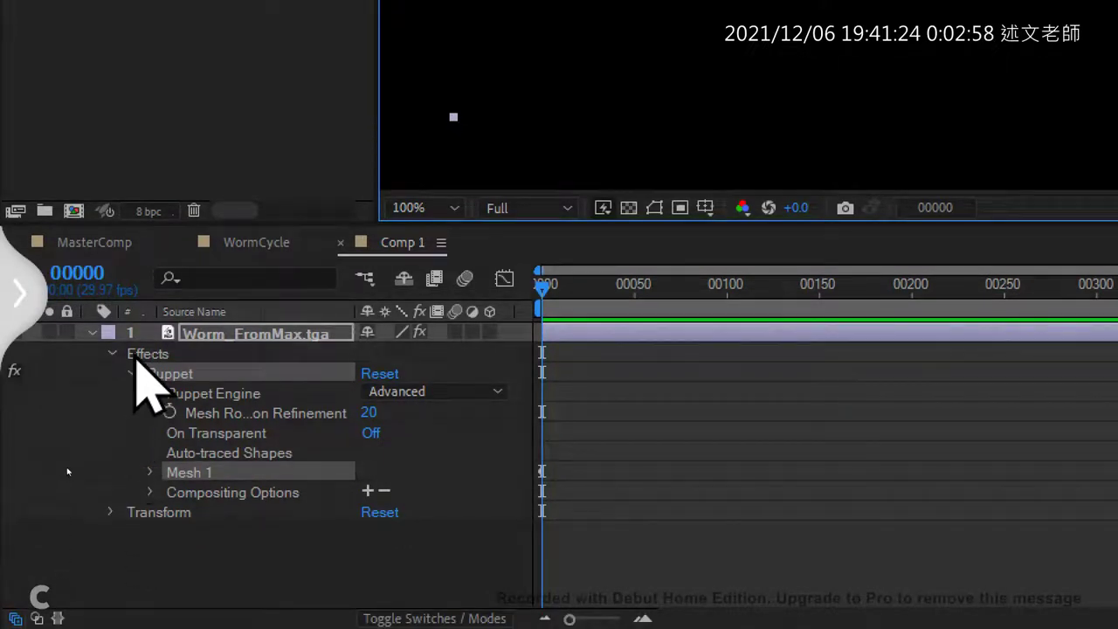
Step: Expand Mesh 1 and its Deform group in the worm layer's Puppet effect to list all puppet pins
left_click(139, 355)
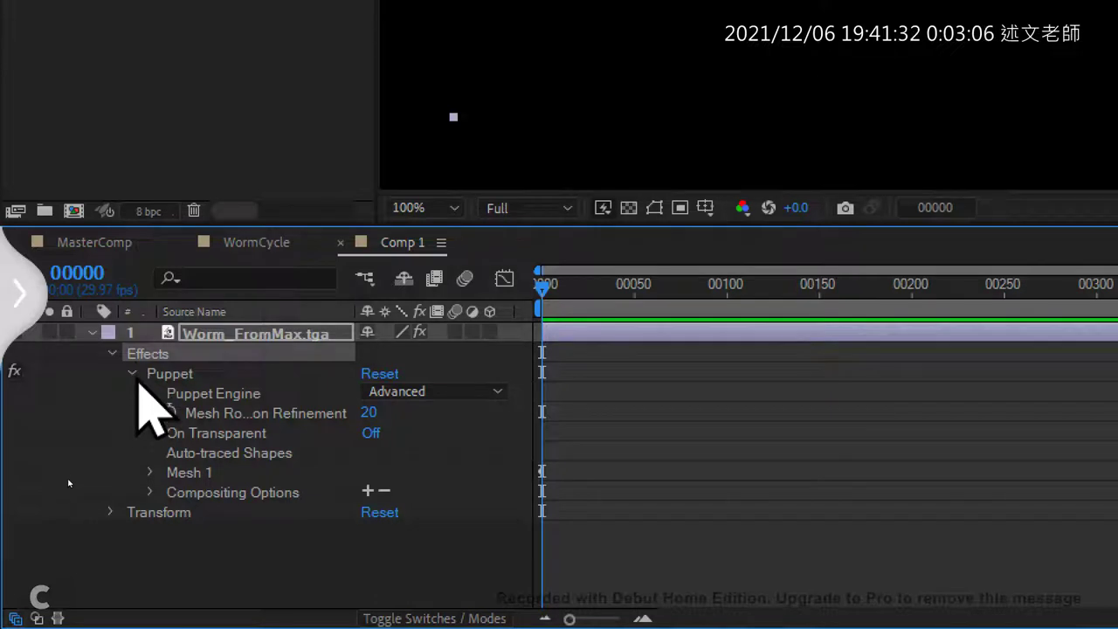
left_click(132, 374)
left_click(132, 374)
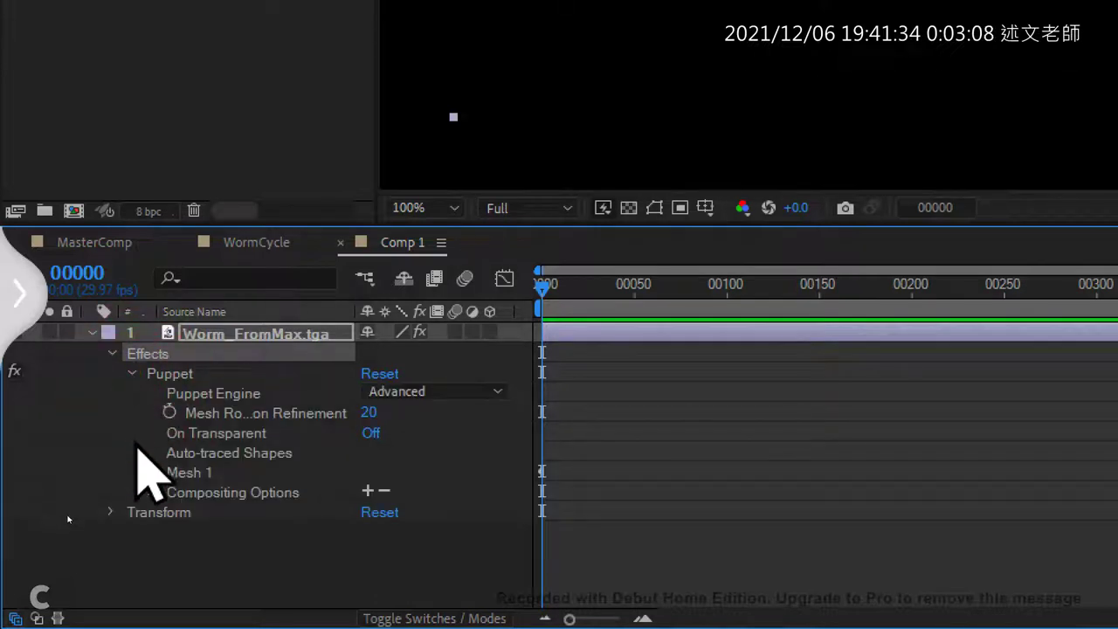
left_click(150, 473)
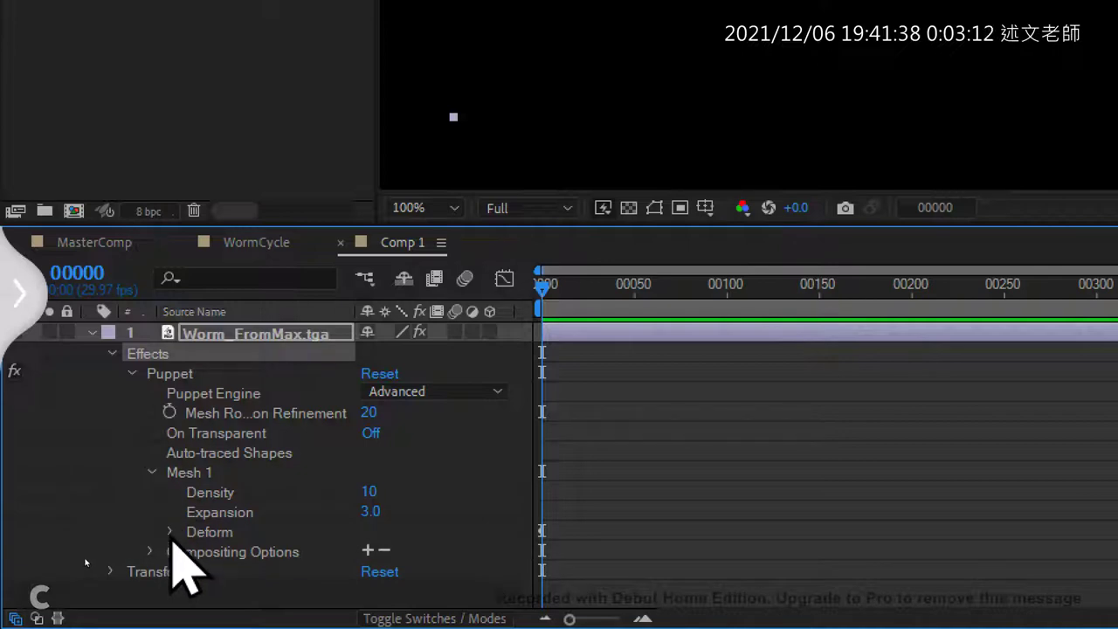
left_click(169, 532)
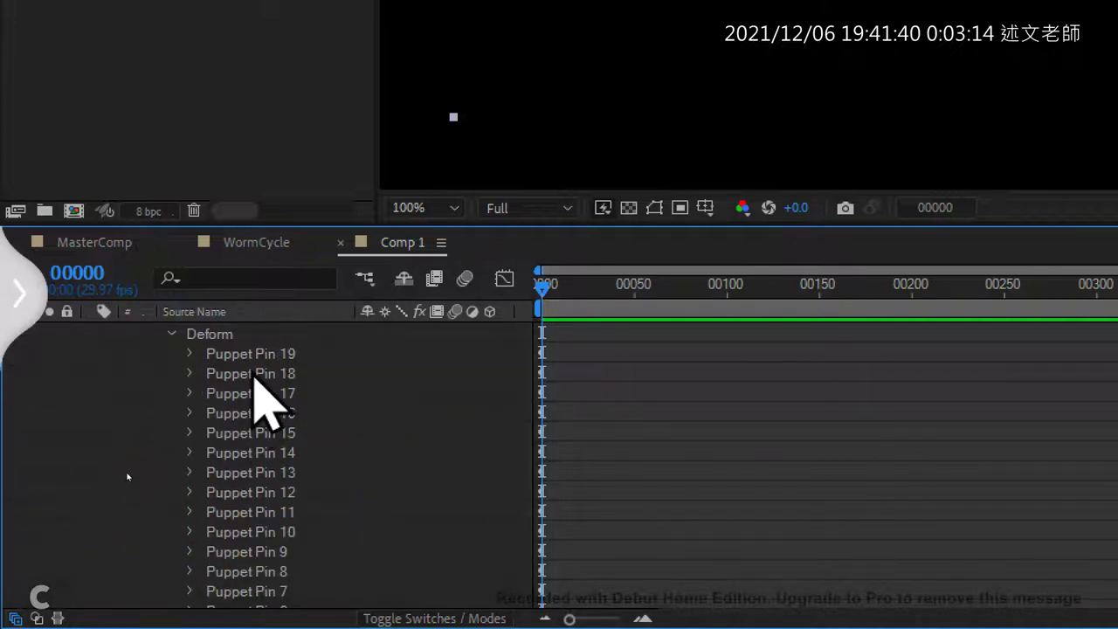
Step: Enlarge the timeline area so the whole pin list fits, and expand Puppet Pin 19 to show its Position property
left_click(253, 354)
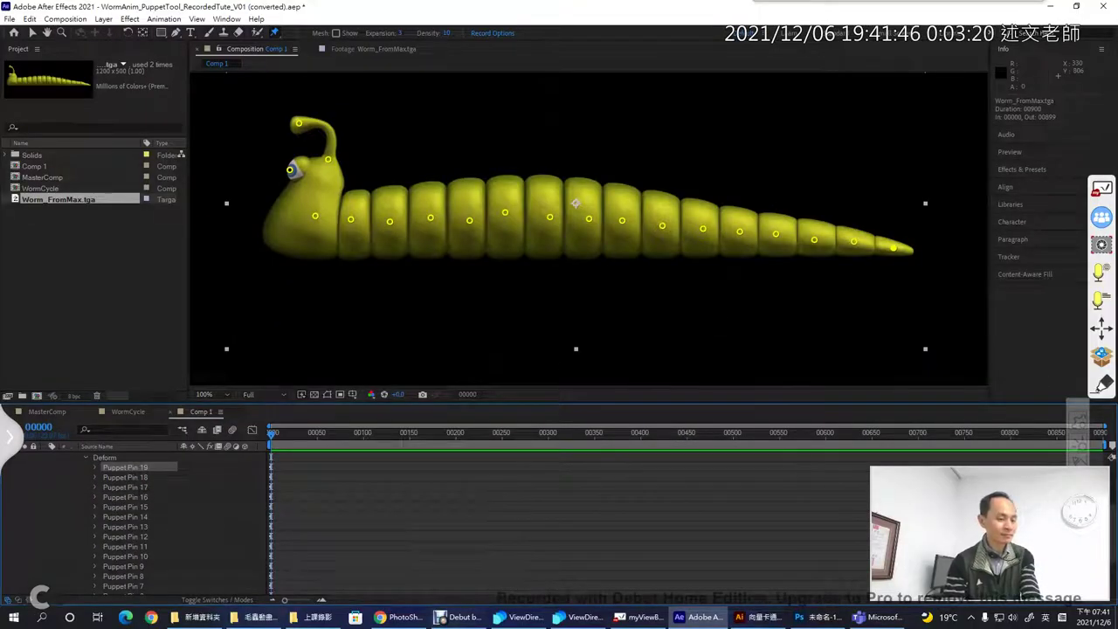
left_click_drag(267, 402, 267, 297)
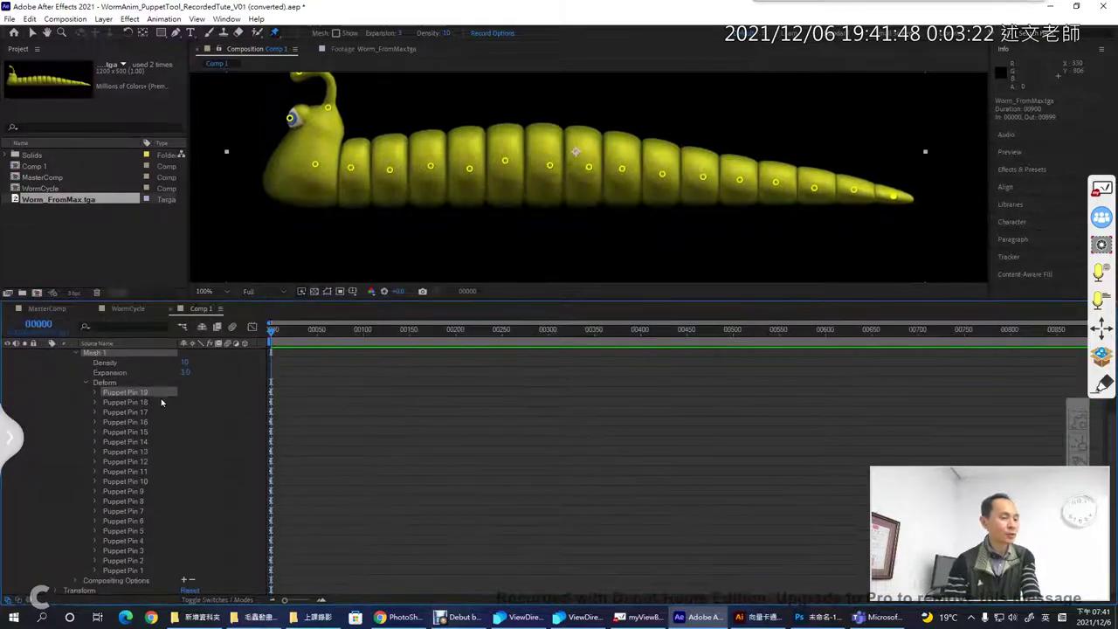
left_click(95, 392)
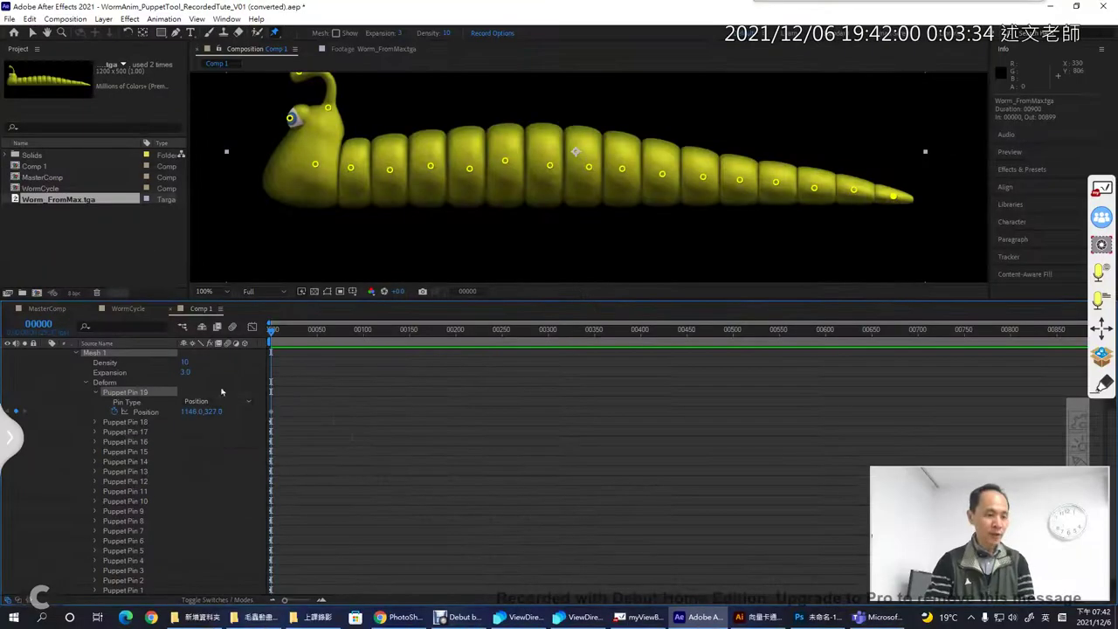
Step: At frame 52, with the composition view at 50%, select the four head and antenna pins and raise them together to lift the head
left_click(509, 260)
left_click_drag(279, 336, 320, 342)
scroll(574, 151, "down", 2)
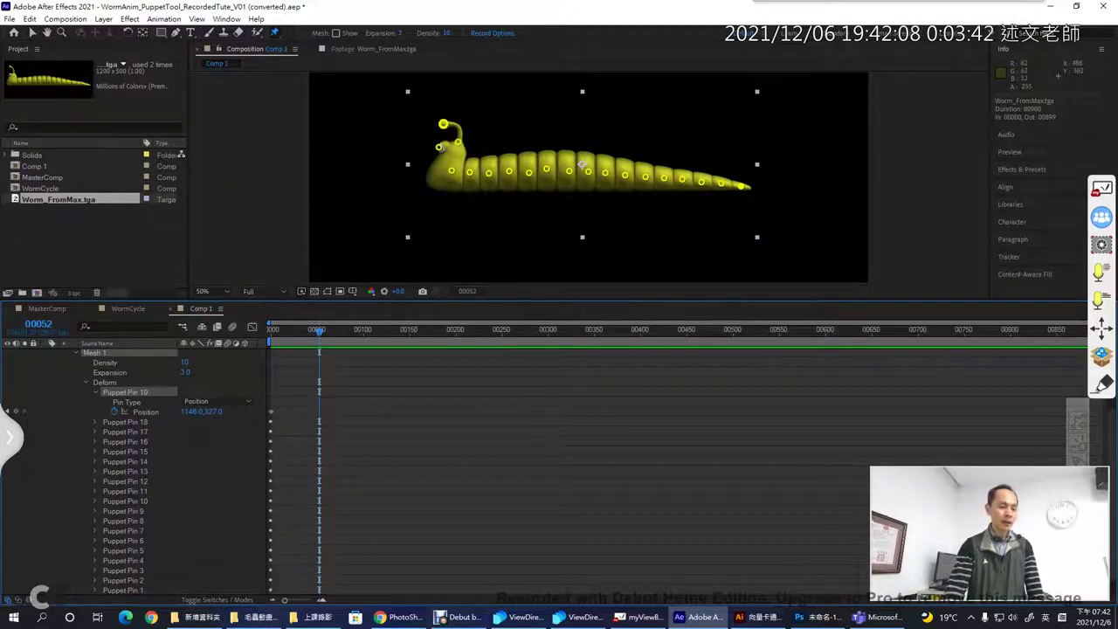
left_click(443, 124)
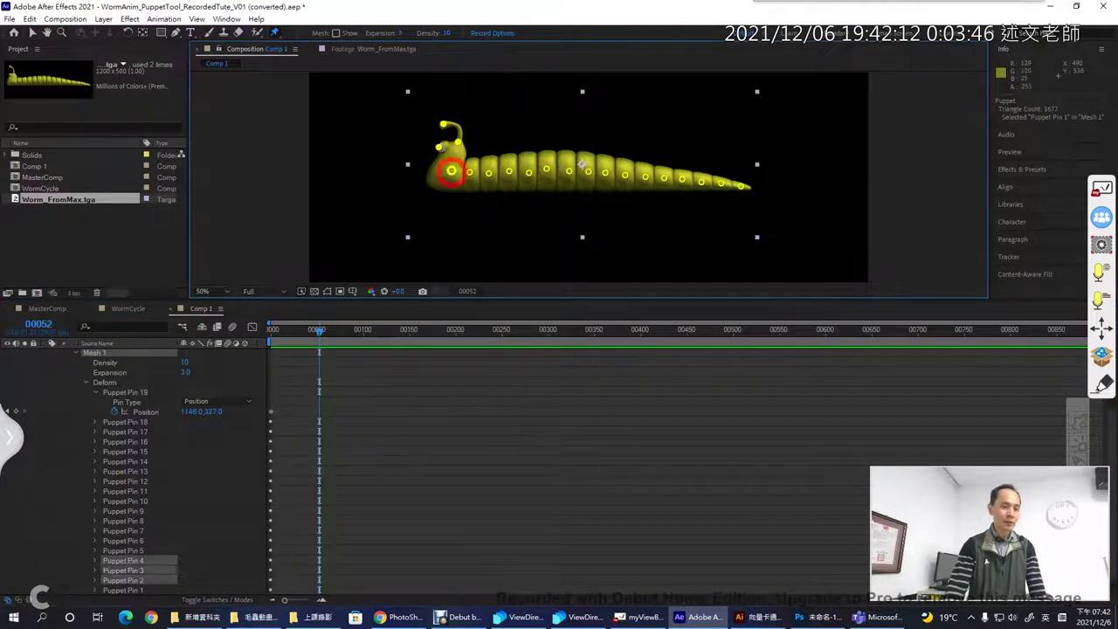
left_click_drag(451, 171, 458, 150)
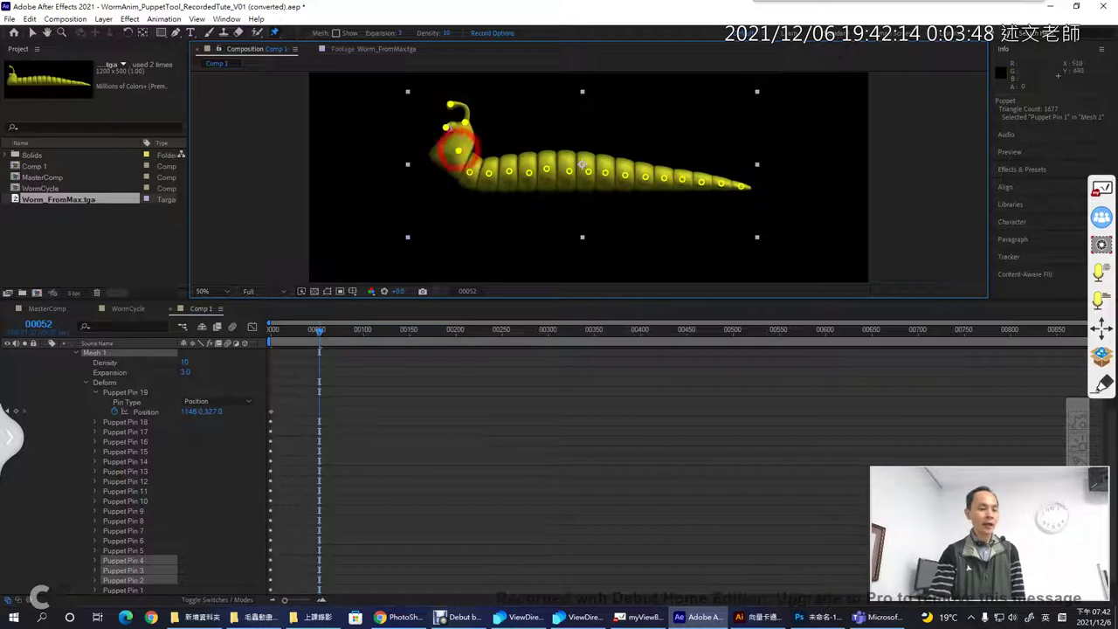
Step: At frame 98, move the four selected head and antenna pins together horizontally forward, away from the body
scroll(345, 503, "down", 1)
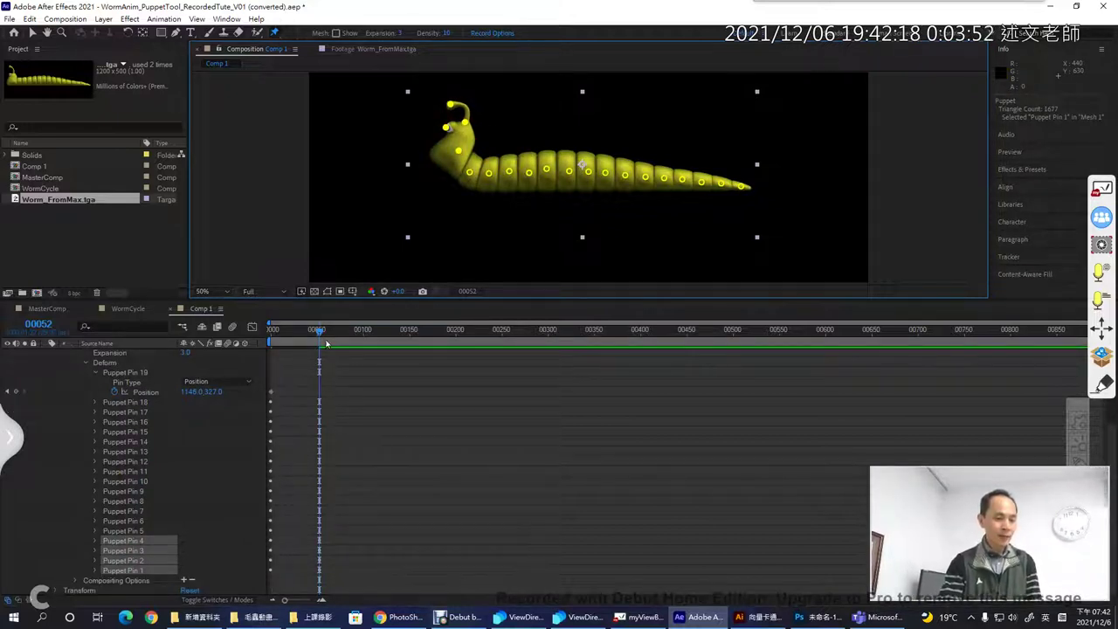
left_click_drag(318, 334, 361, 334)
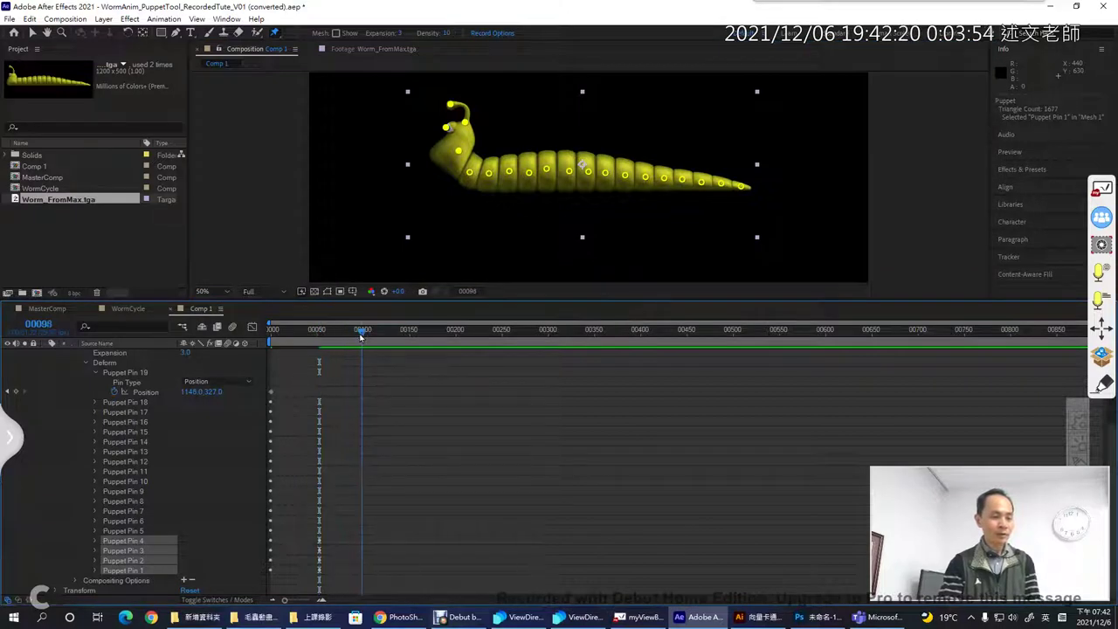
left_click(361, 334)
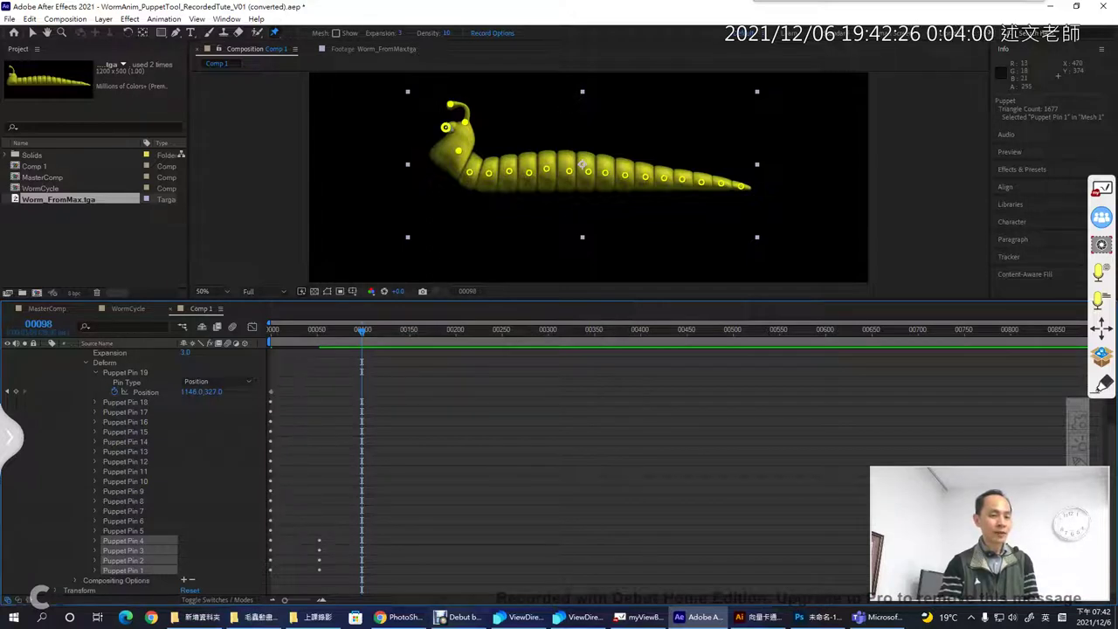
left_click_drag(446, 128, 422, 128)
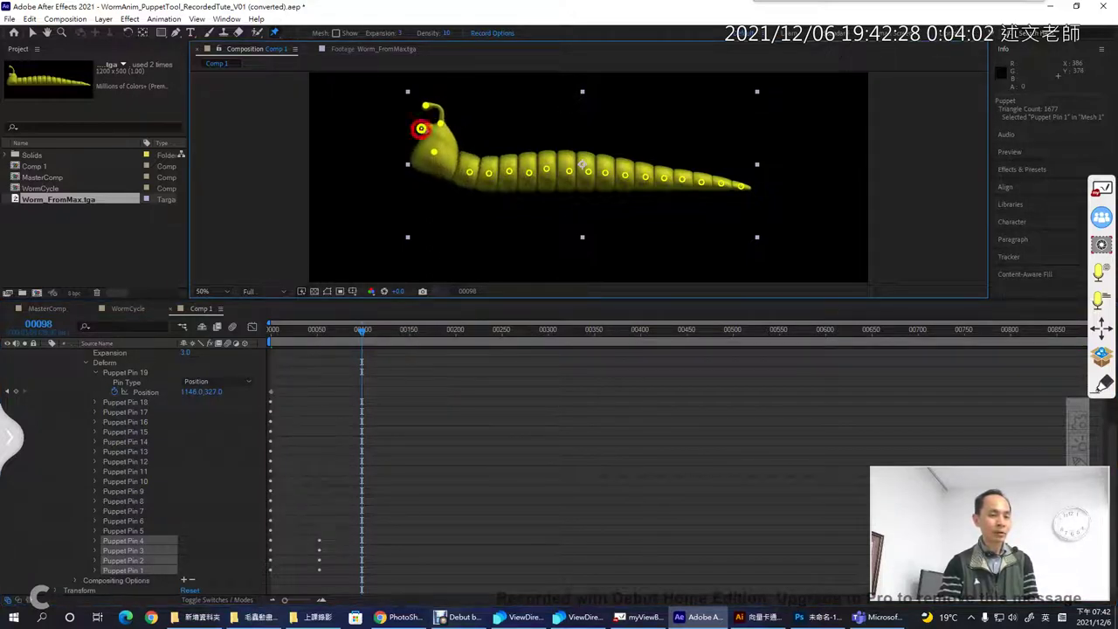
Step: At frame 147, select only the antenna-tip pin and raise it above the antenna base to straighten the antenna
left_click(409, 334)
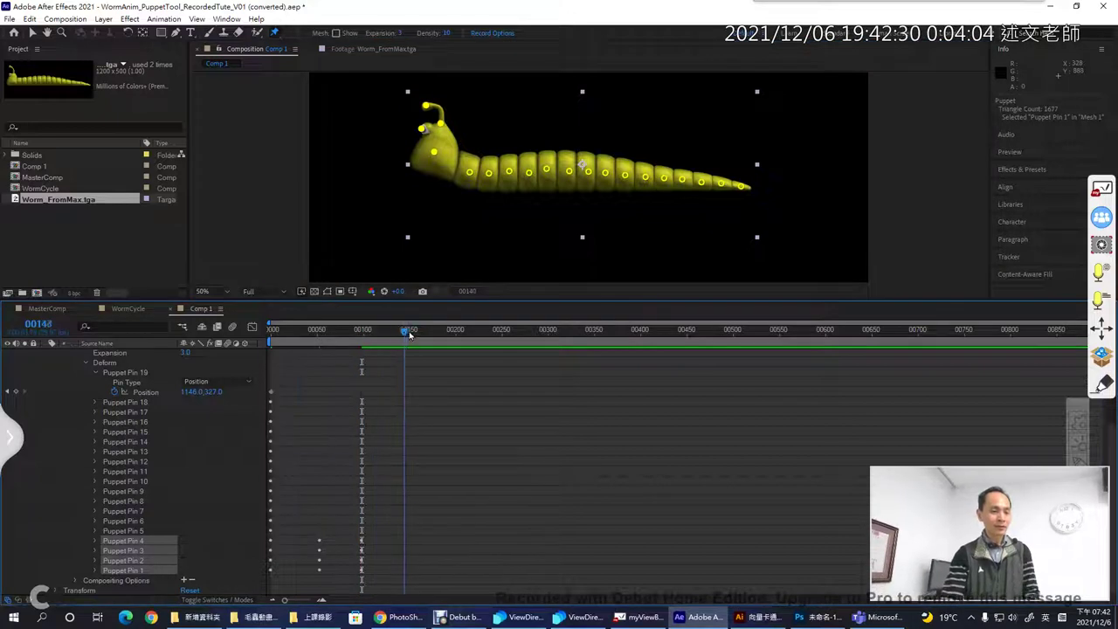
left_click_drag(409, 335, 406, 335)
left_click(425, 106)
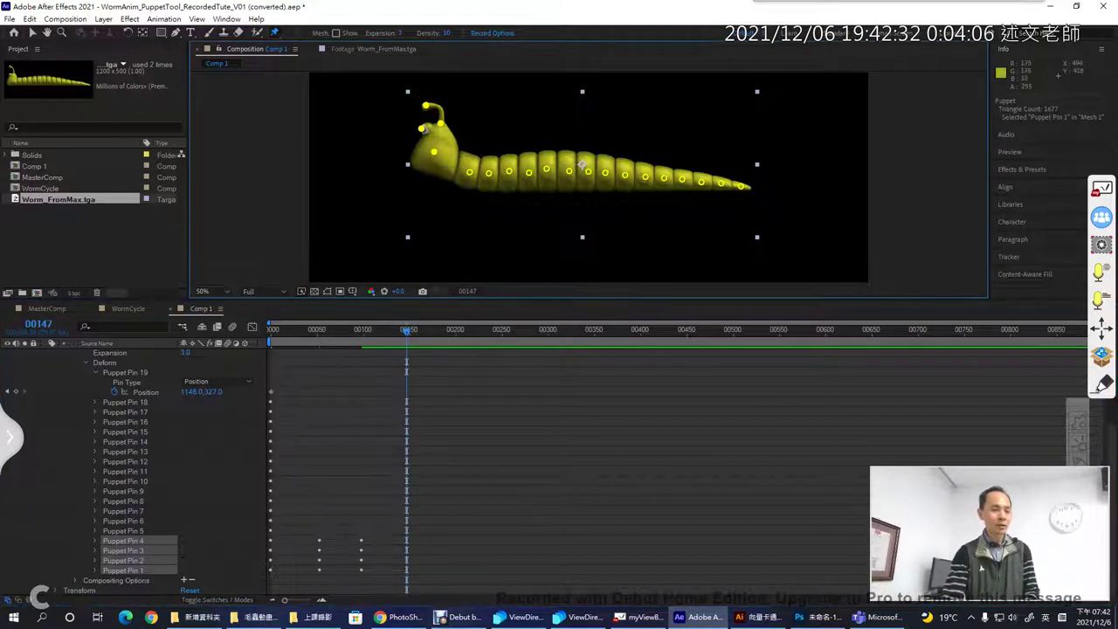
left_click(468, 172)
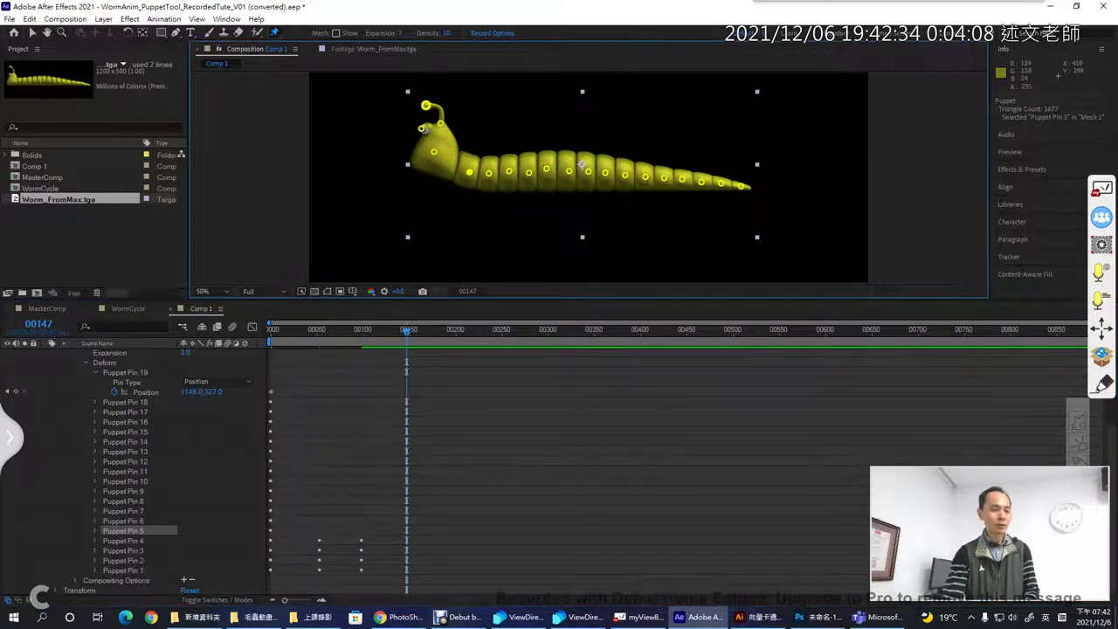
left_click(425, 106)
left_click_drag(425, 106, 429, 100)
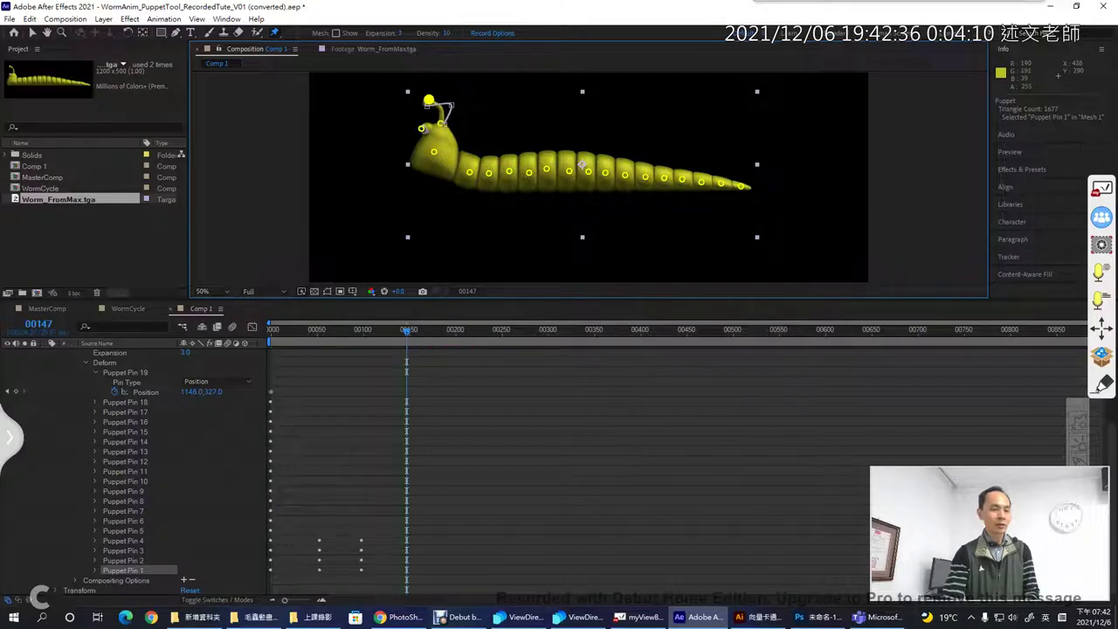
left_click(442, 95)
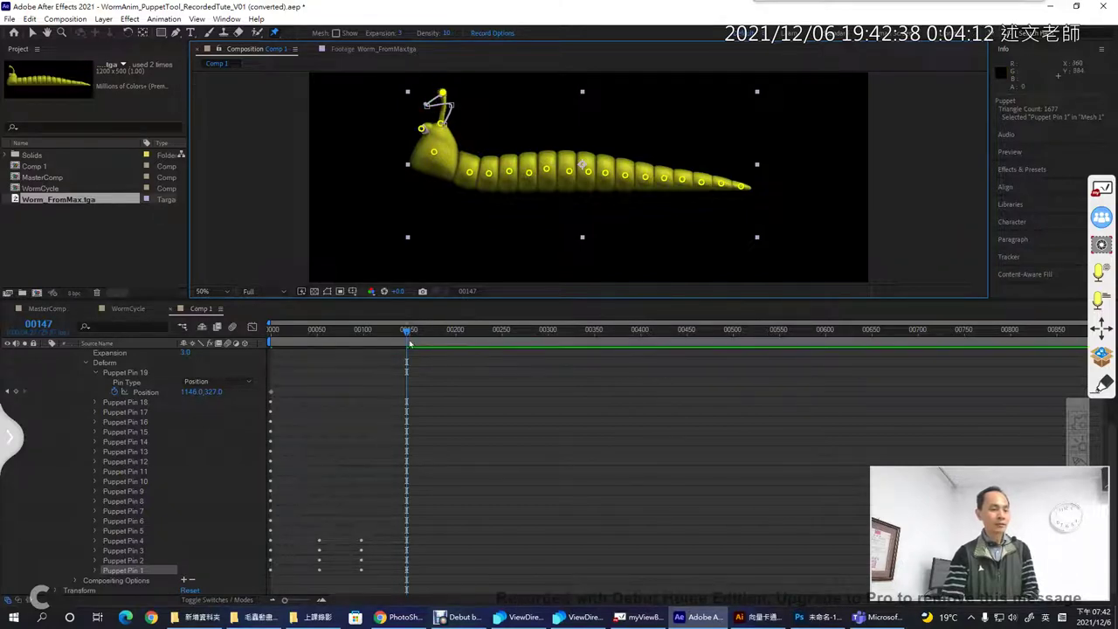
Step: At frame 160, move only the eye pin horizontally forward so the eye stretches out from the head
left_click_drag(409, 333, 418, 330)
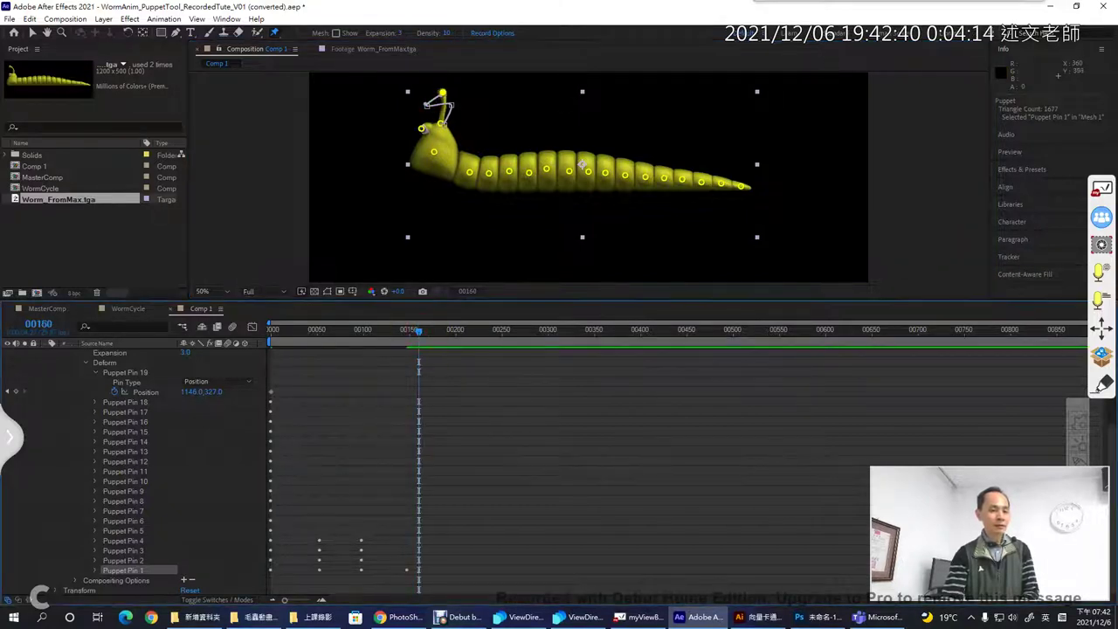
left_click_drag(421, 128, 402, 129)
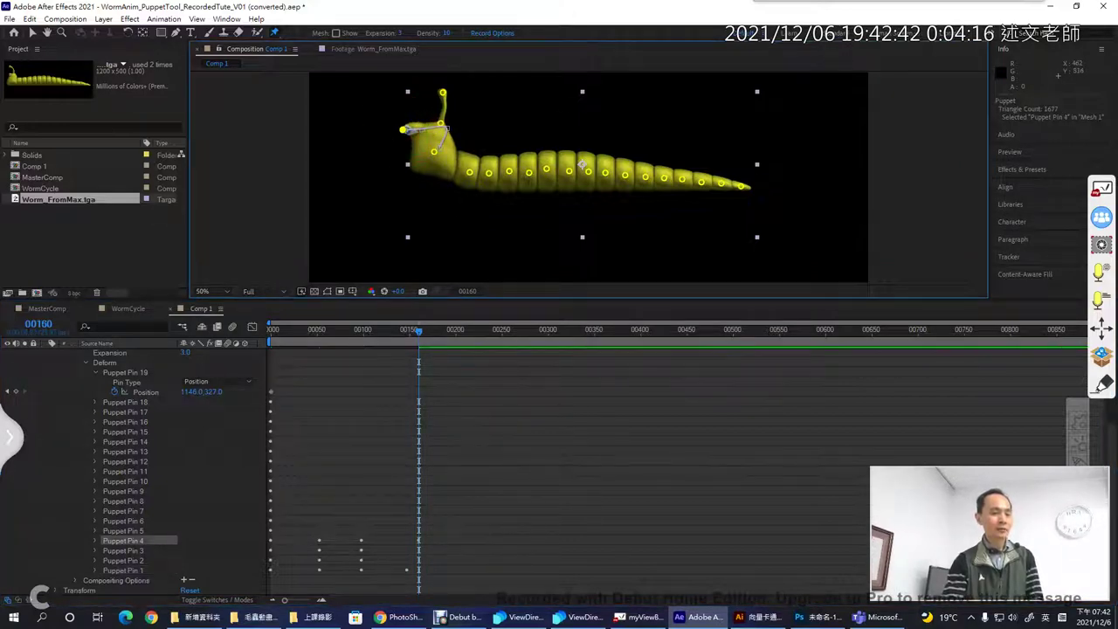
Step: Scrub through the animation from the first frame to frame 178 to review the worm's head movement
left_click(272, 330)
left_click_drag(272, 335, 435, 354)
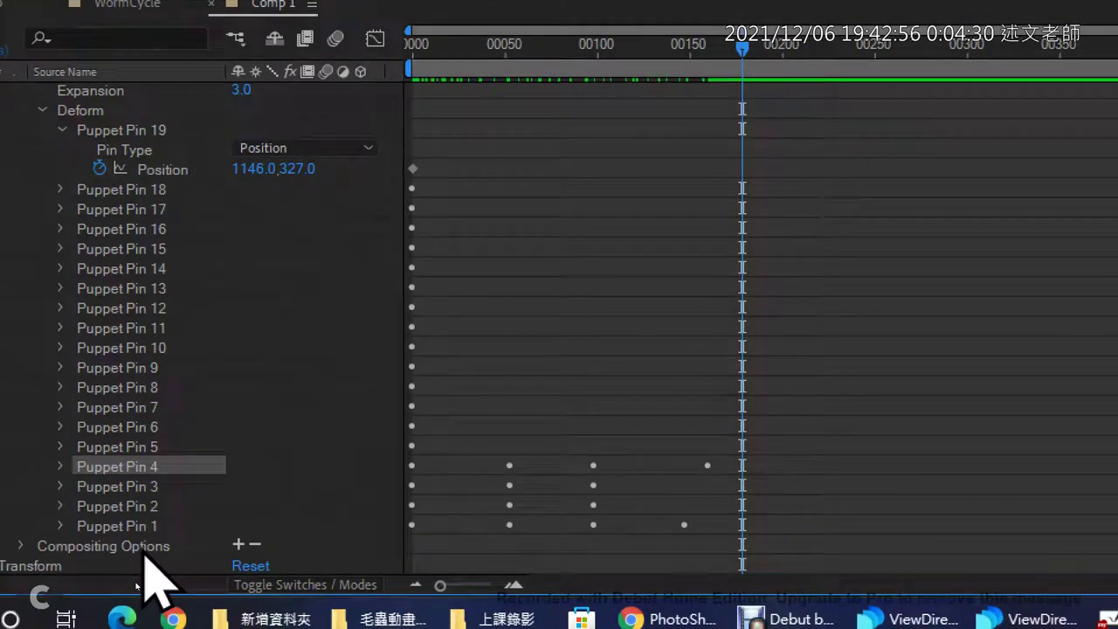
Step: Examine the keyframes of Puppet Pins 1 to 4 in the timeline and expand Puppet Pin 4 to show its Position keyframes
left_click_drag(740, 426, 346, 543)
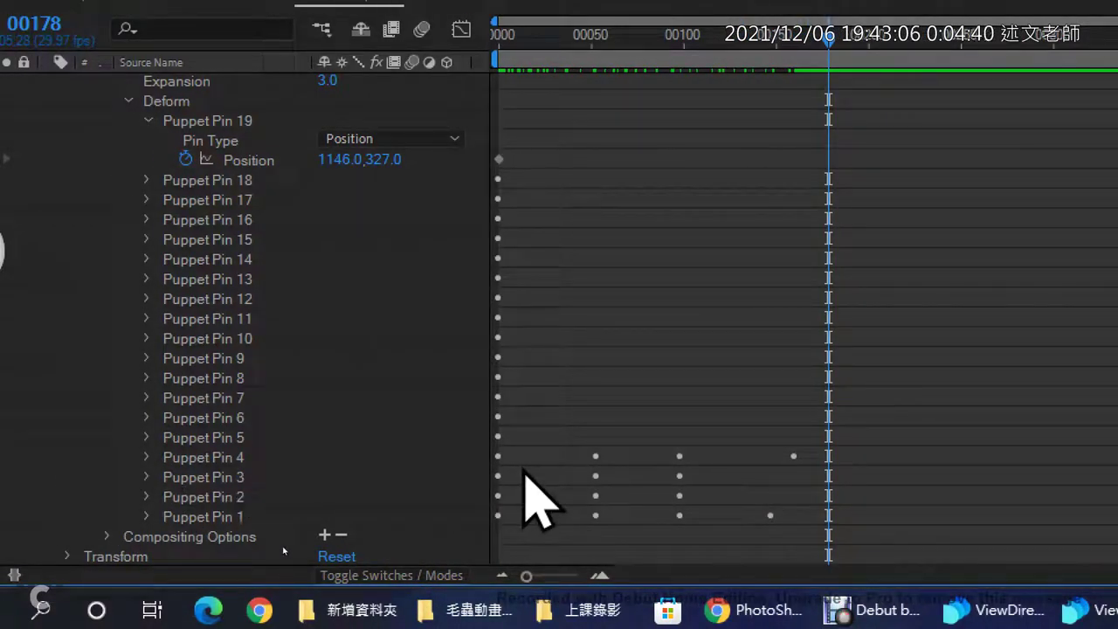
mouse_move(616, 431)
left_mouse_down()
mouse_move(564, 508)
mouse_move(618, 517)
mouse_move(614, 411)
mouse_move(629, 511)
left_mouse_up()
mouse_move(665, 432)
left_mouse_down()
mouse_move(668, 524)
mouse_move(700, 514)
mouse_move(709, 445)
mouse_move(655, 438)
left_mouse_up()
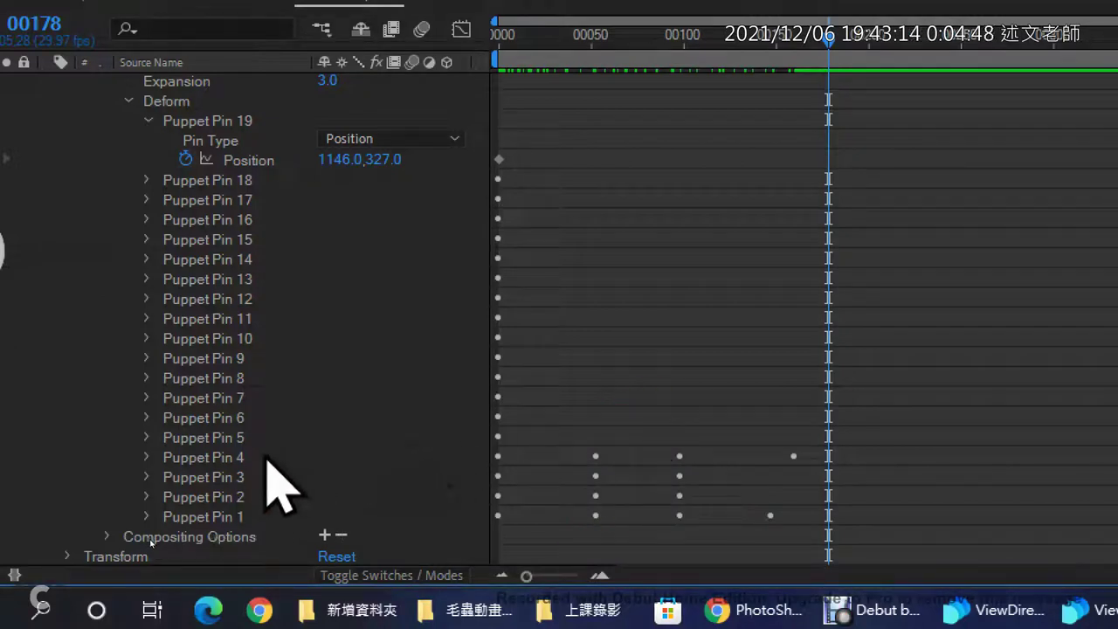
left_click(147, 459)
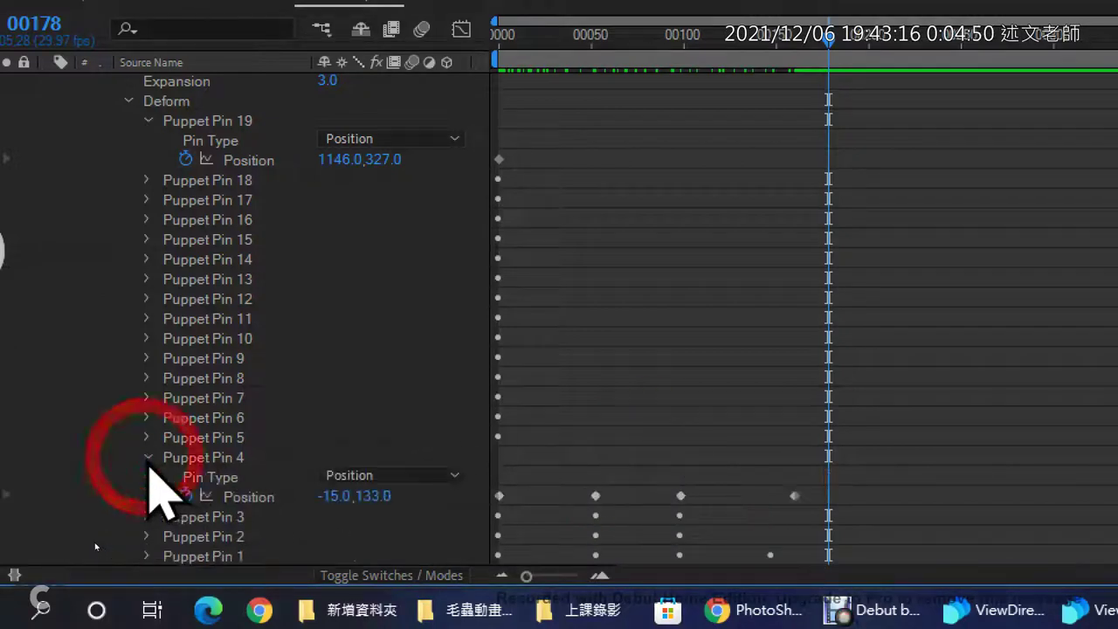
Step: Examine the Position keyframes of Puppet Pin 4 and expand Puppet Pins 3, 2 and 1 to compare theirs
left_click(594, 496)
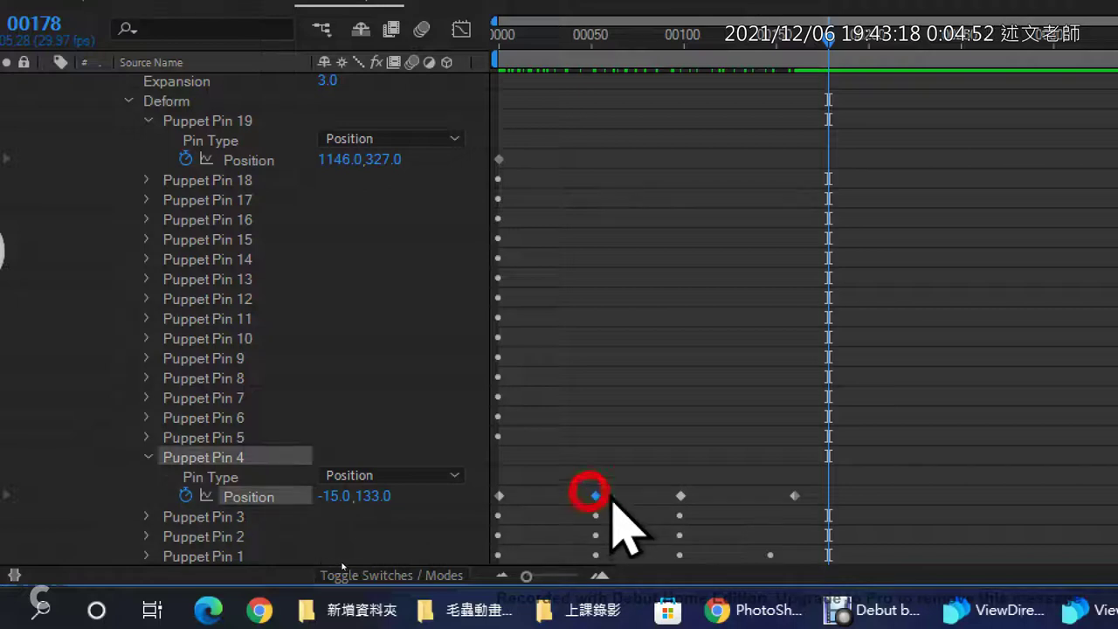
left_click(681, 496)
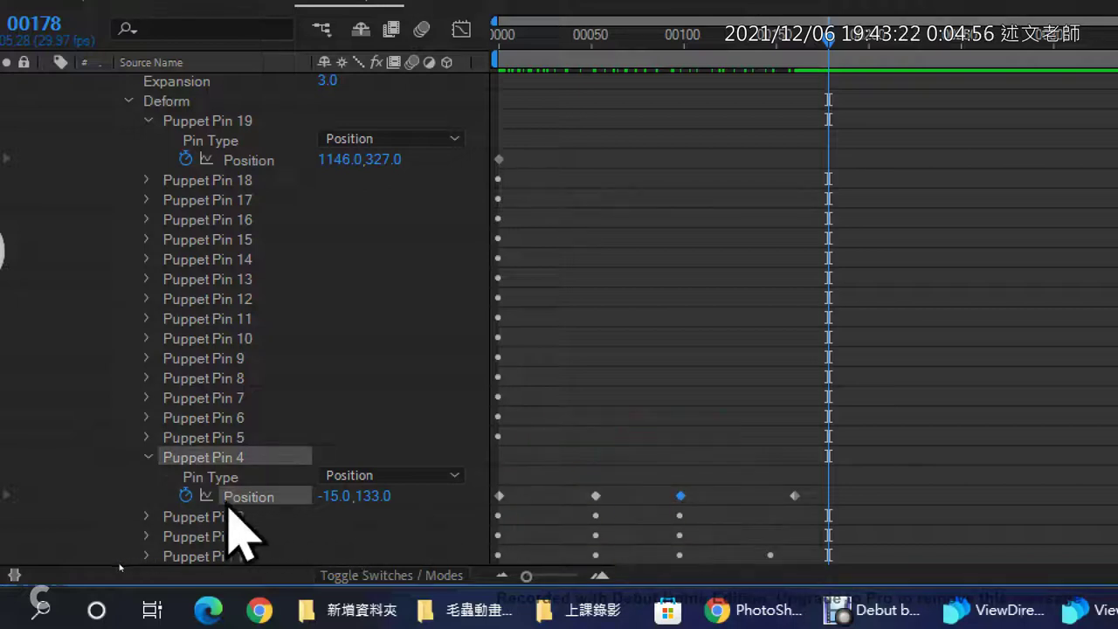
left_click(148, 516)
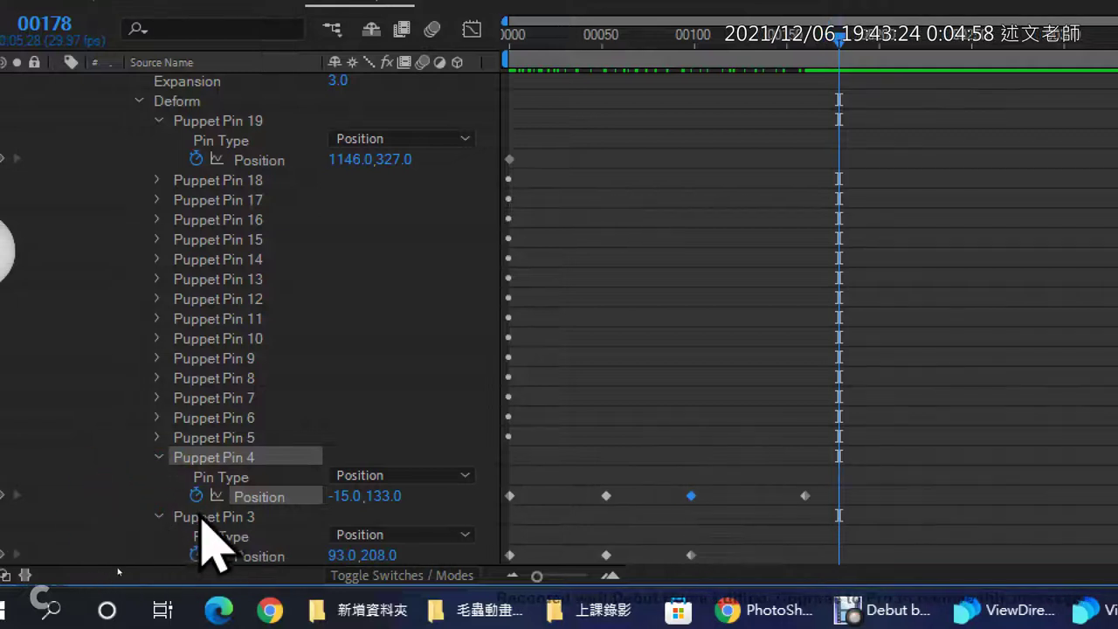
scroll(209, 524, "down", 2)
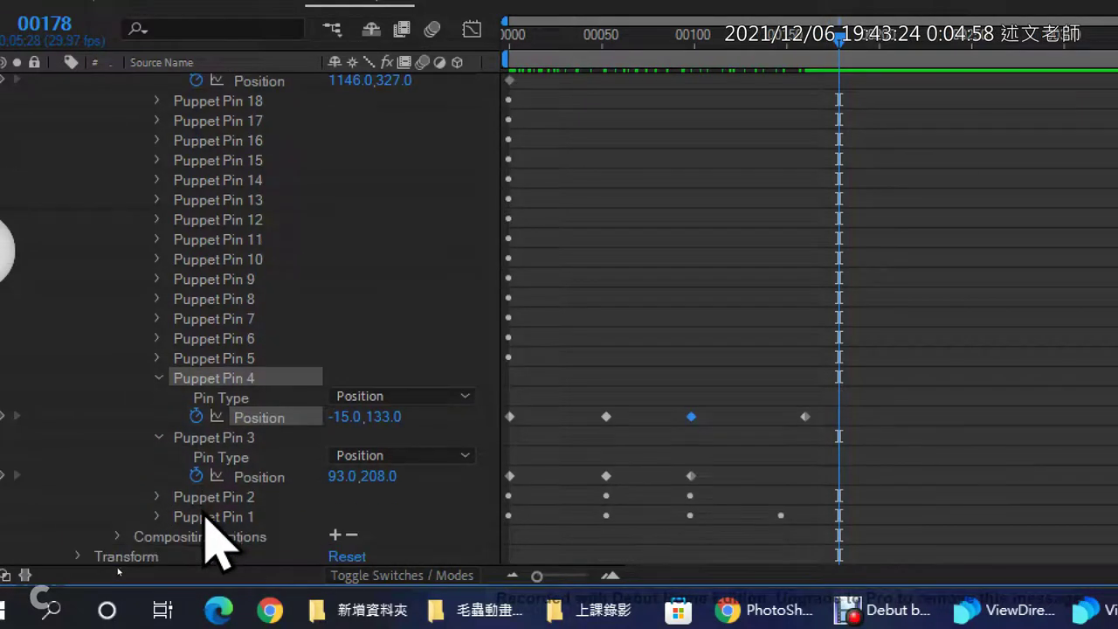
left_click(606, 529)
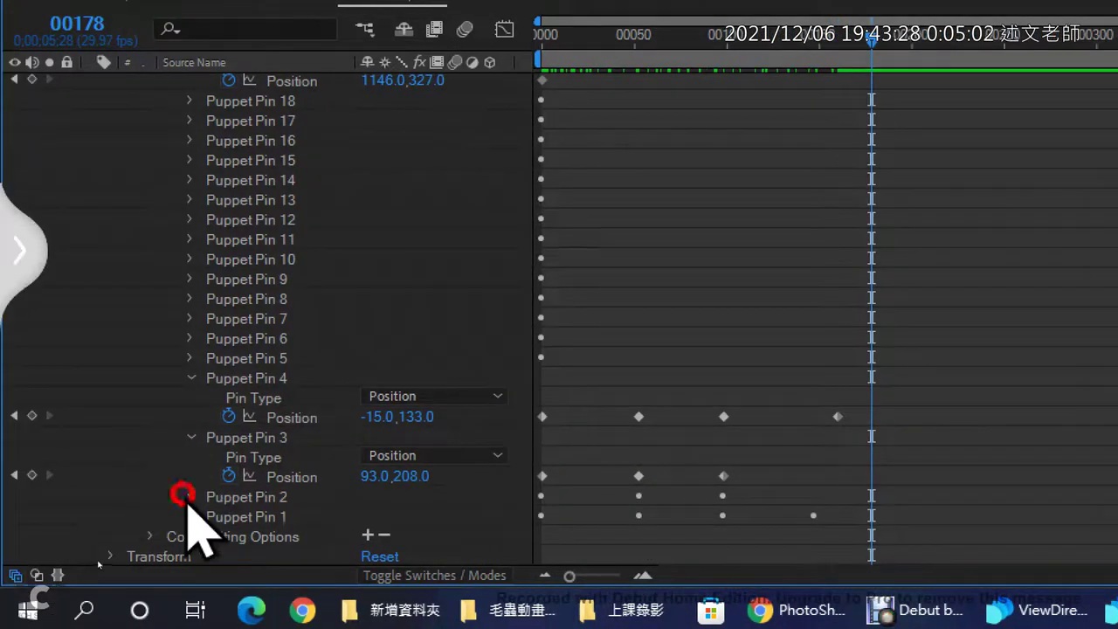
left_click(185, 496)
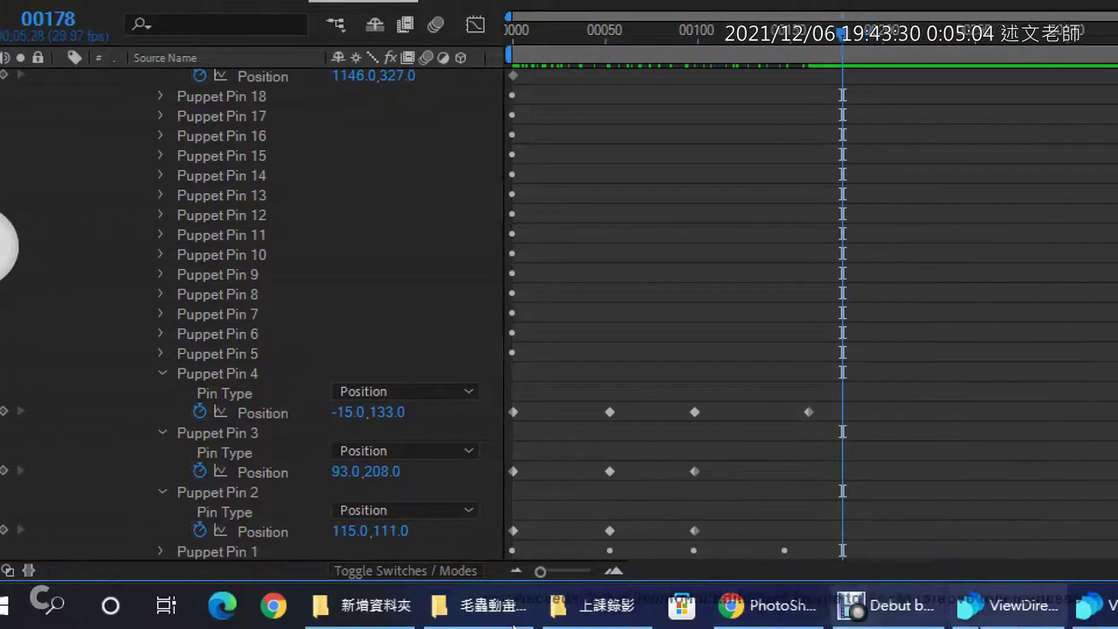
scroll(288, 520, "down", 2)
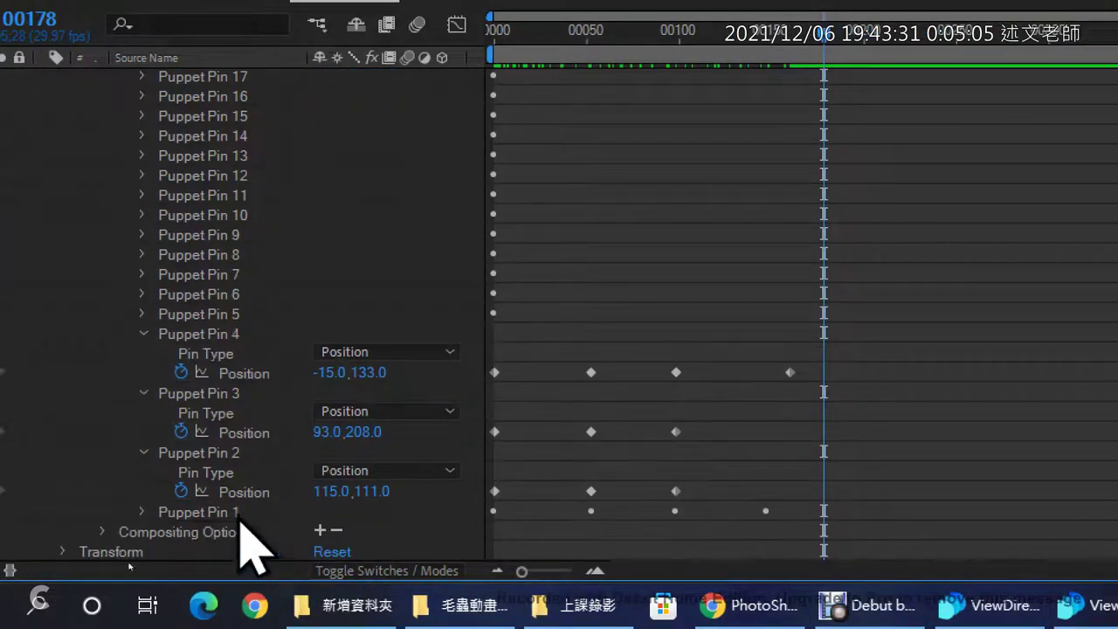
left_click(143, 512)
scroll(669, 542, "down", 2)
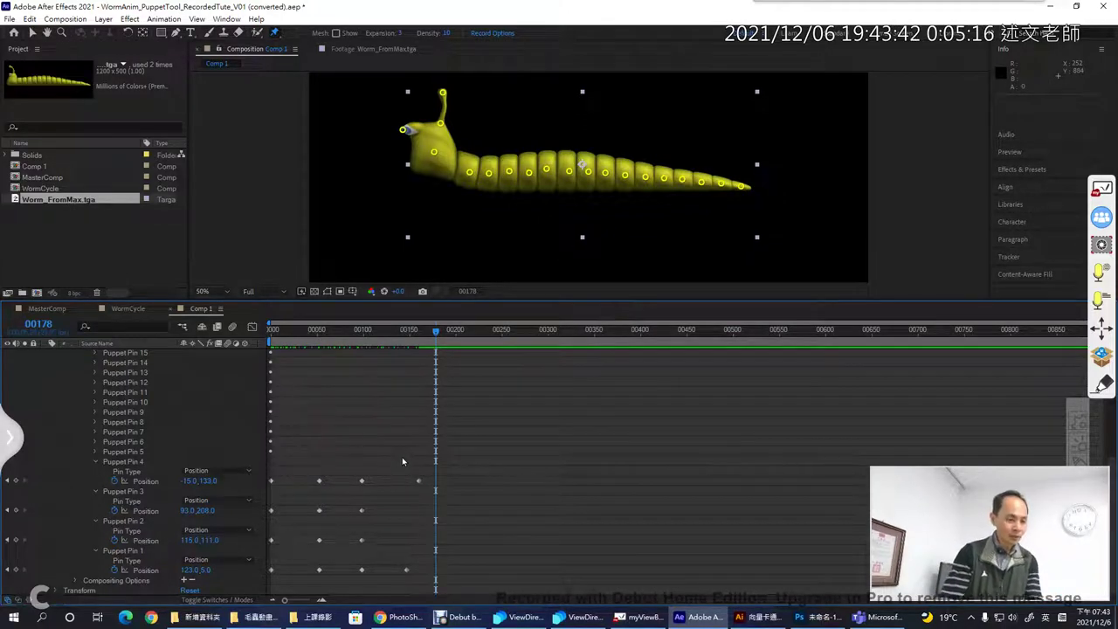
Step: Delete the last Position keyframe of Puppet Pin 4, which controls the worm's eye
left_click(131, 462)
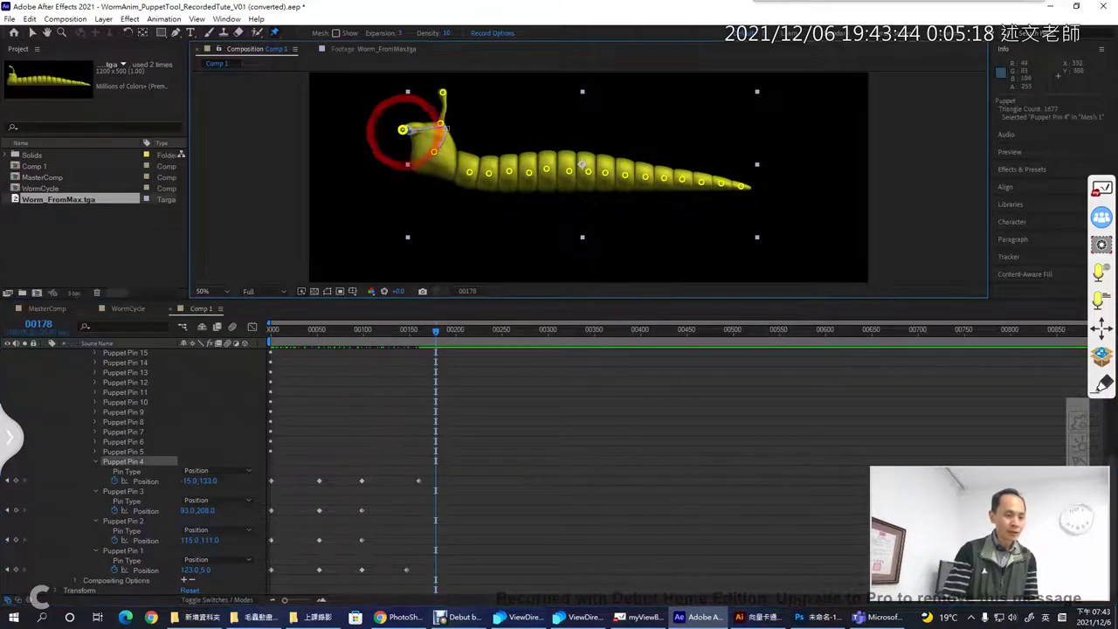
left_click(420, 483)
key("Delete")
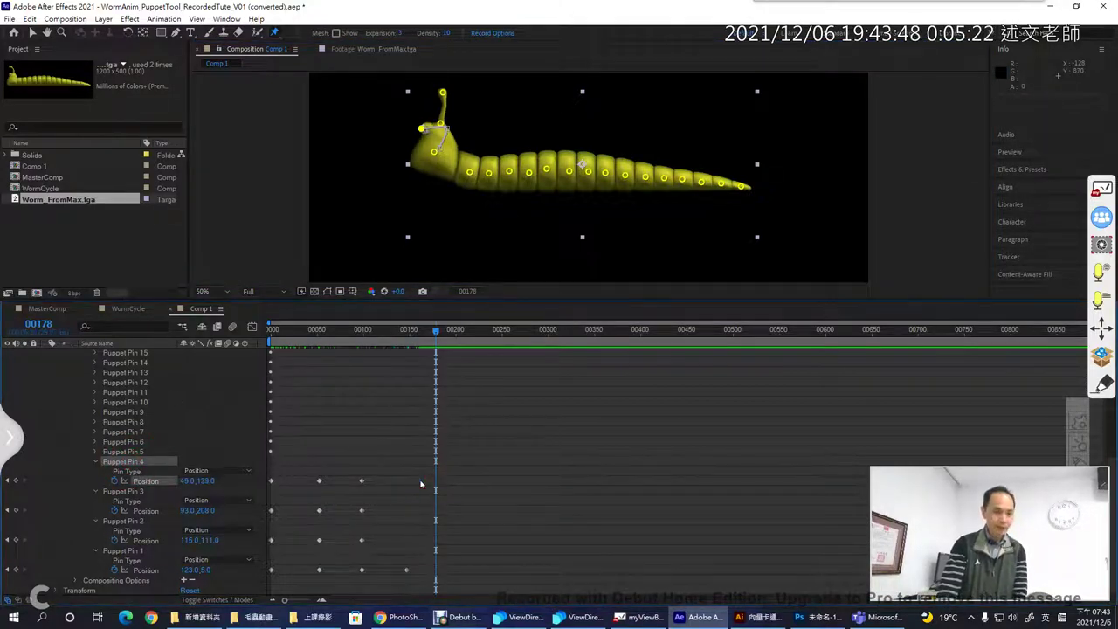
Step: At frame 173, select the two neck pins, Puppet Pins 5 and 6, and move them together about one body segment towards the head
left_click_drag(437, 332, 431, 374)
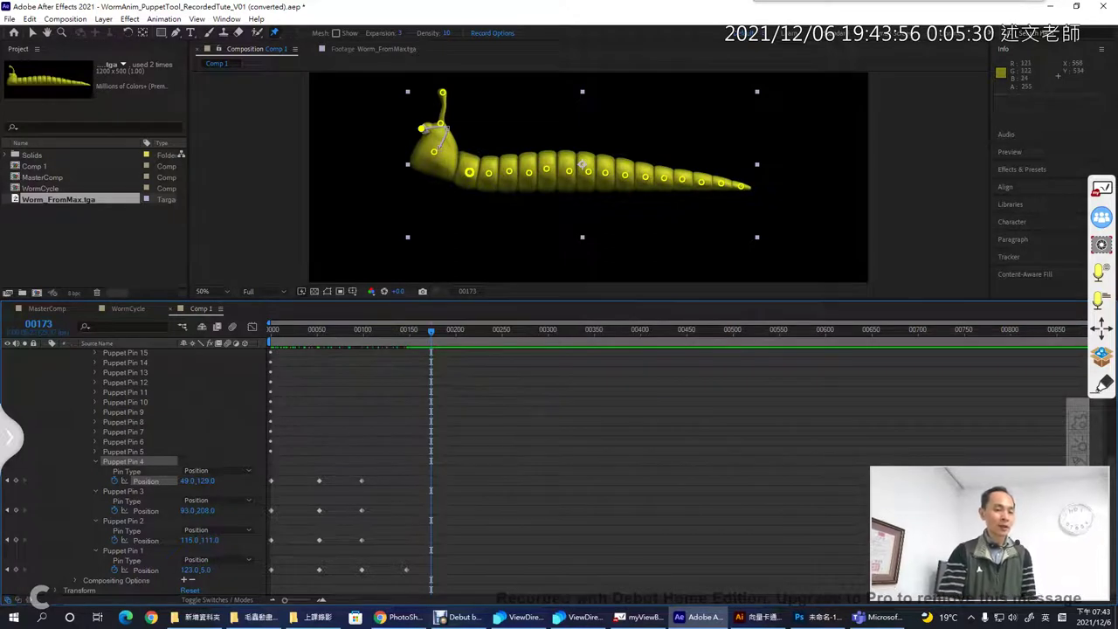
left_click(469, 172)
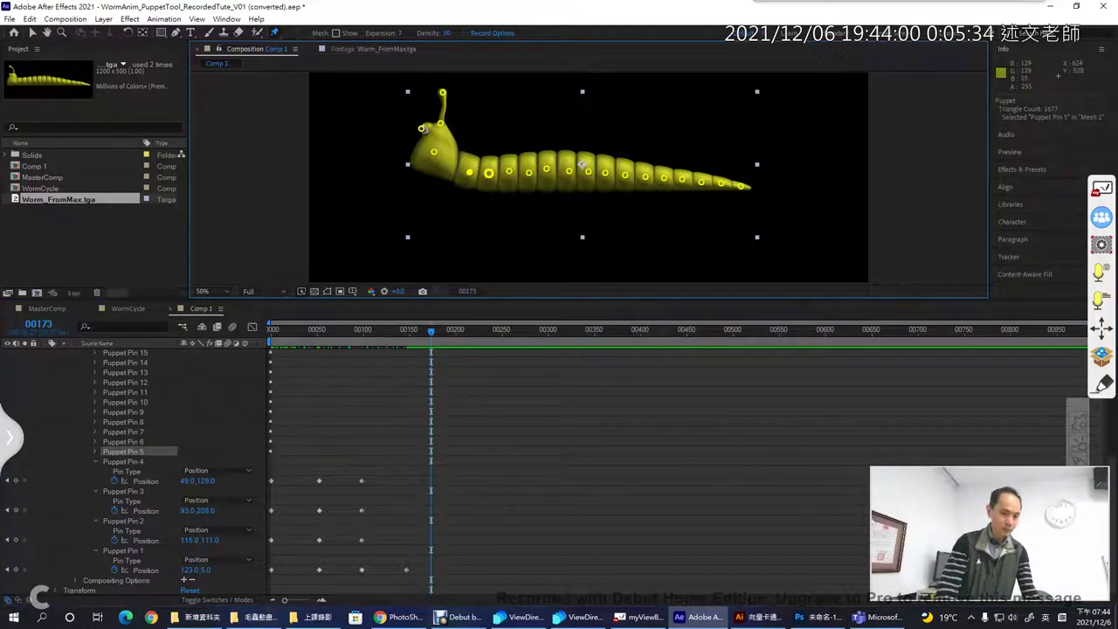
left_click(489, 172, "shift")
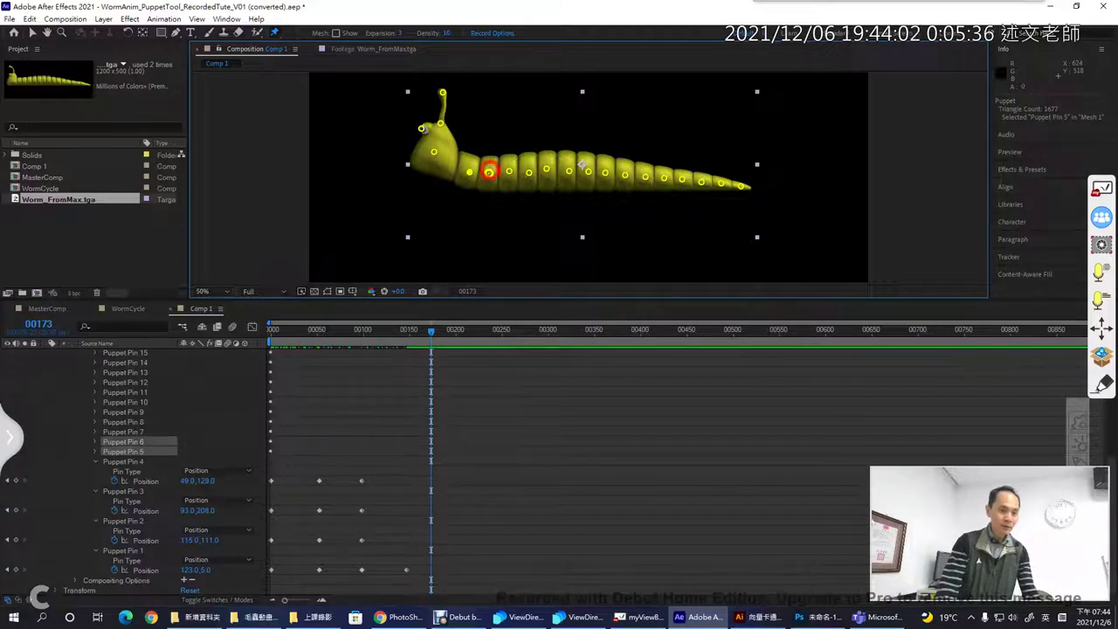
left_click_drag(488, 172, 469, 171)
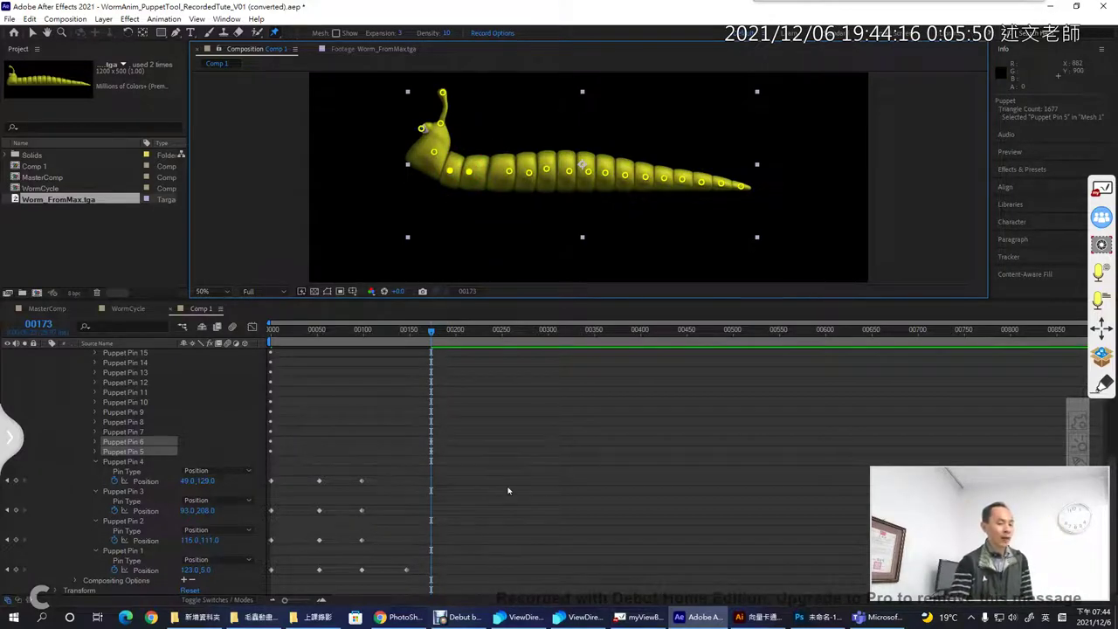
scroll(508, 490, "up", 6)
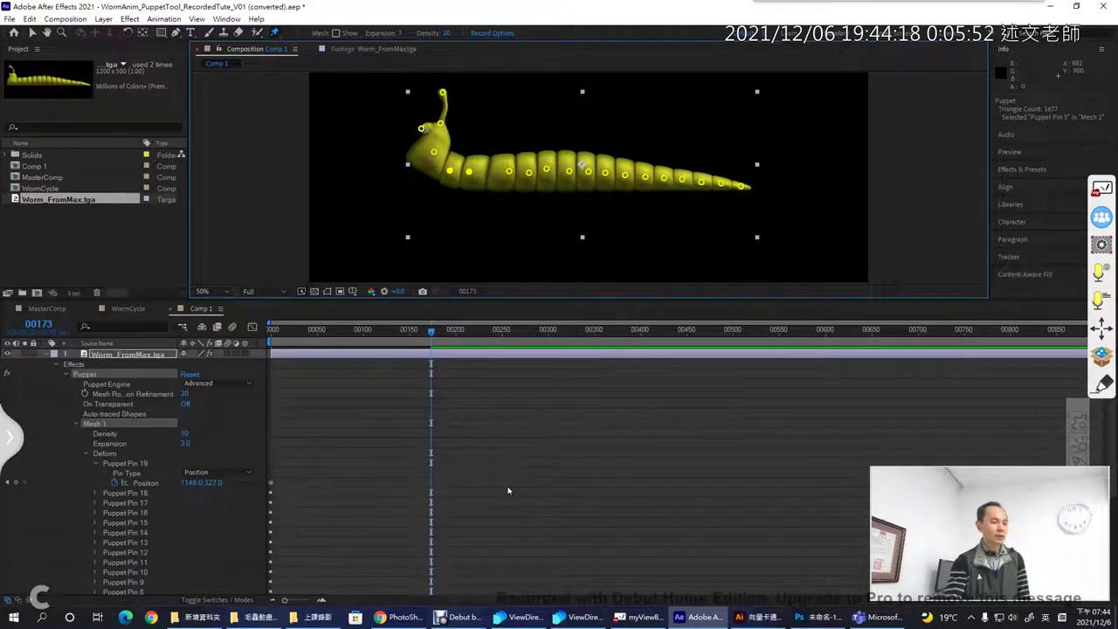
scroll(507, 490, "down", 5)
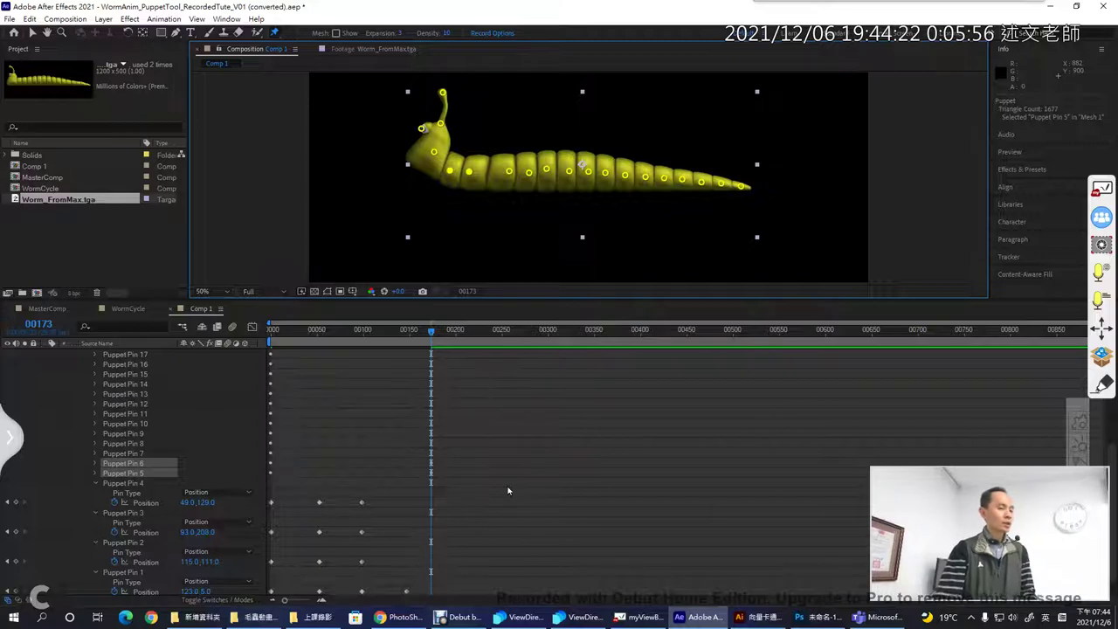
Step: Switch to Adobe Character Animator 2021 and open the example puppet of the doctor in the white coat
left_click(16, 619)
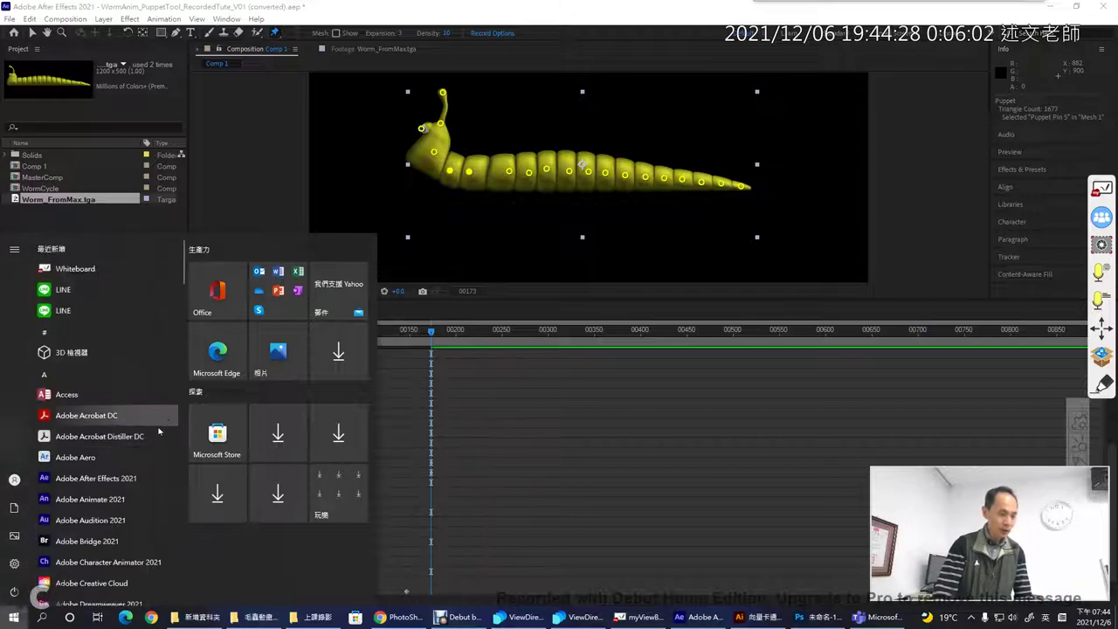
scroll(144, 419, "down", 4)
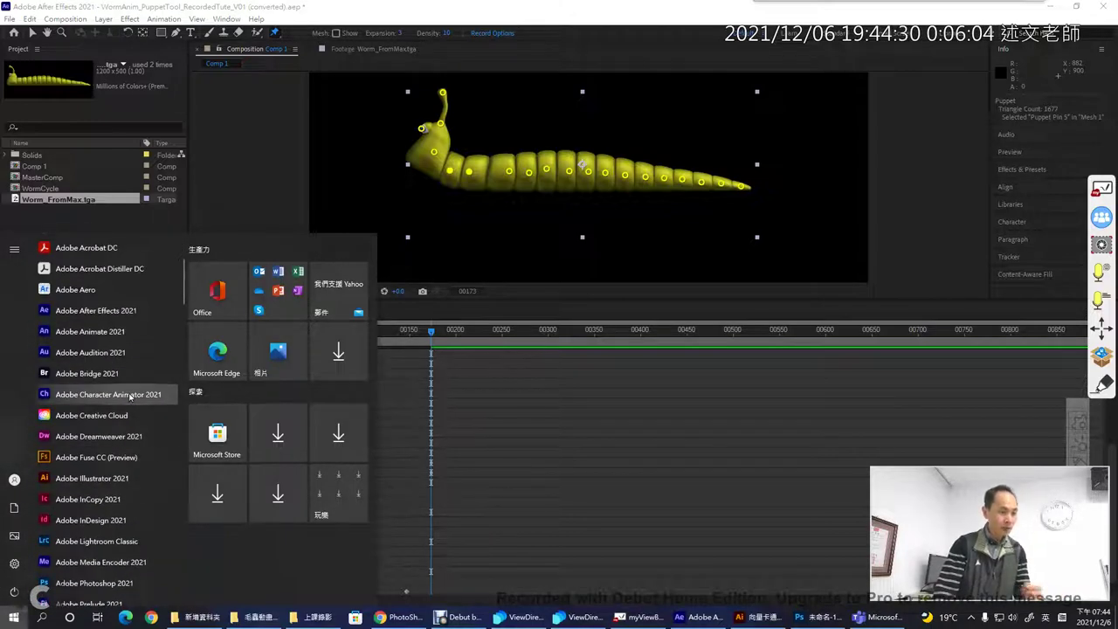
left_click(130, 394)
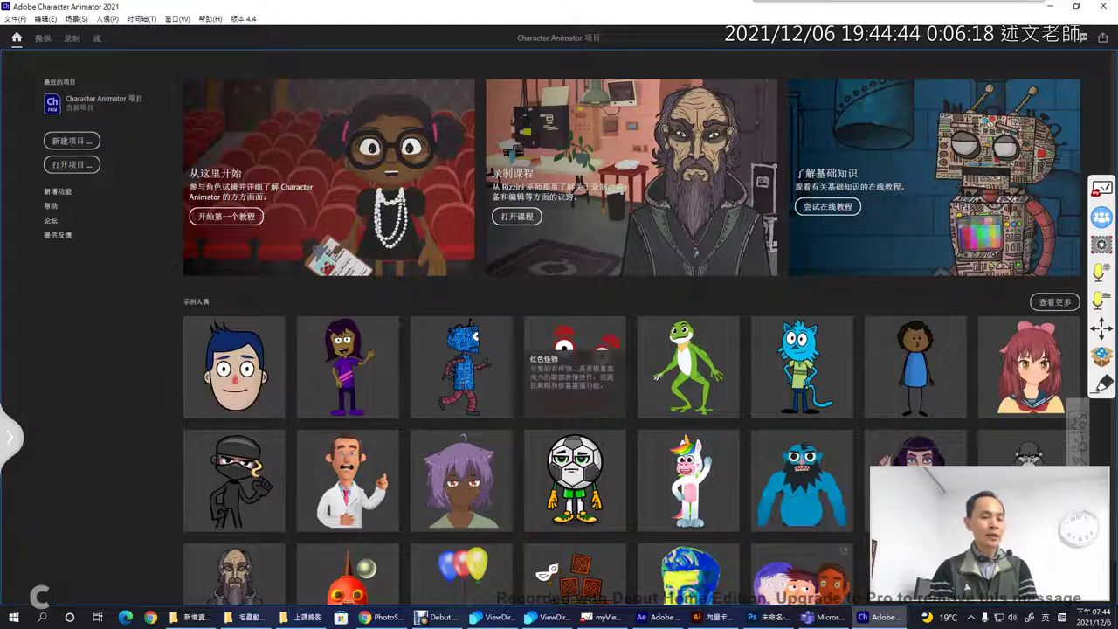
mouse_move(575, 367)
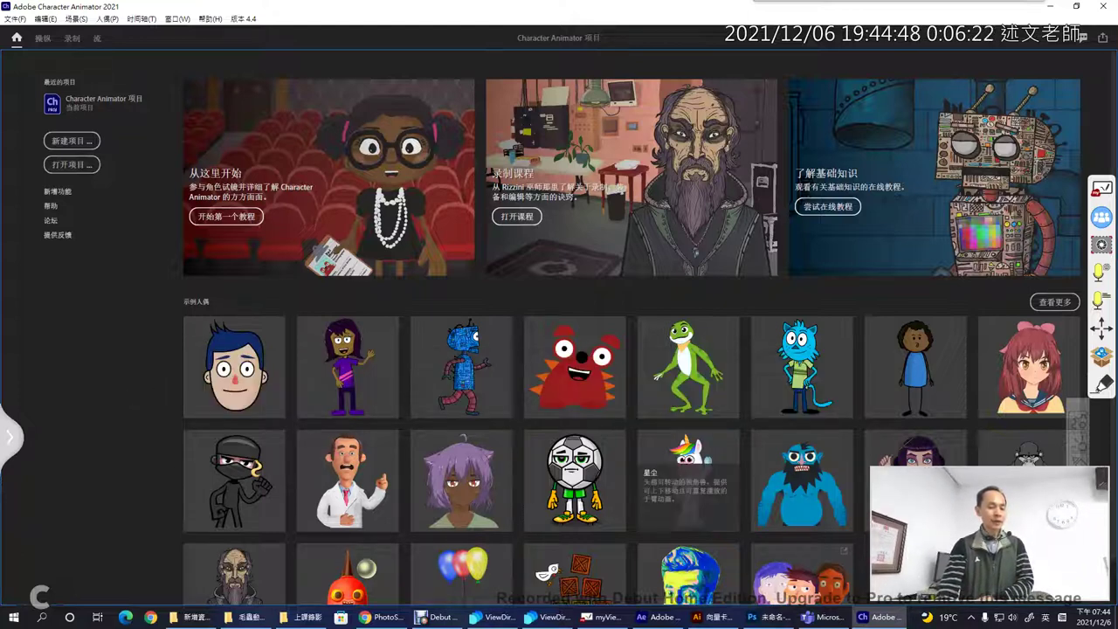
left_click(339, 493)
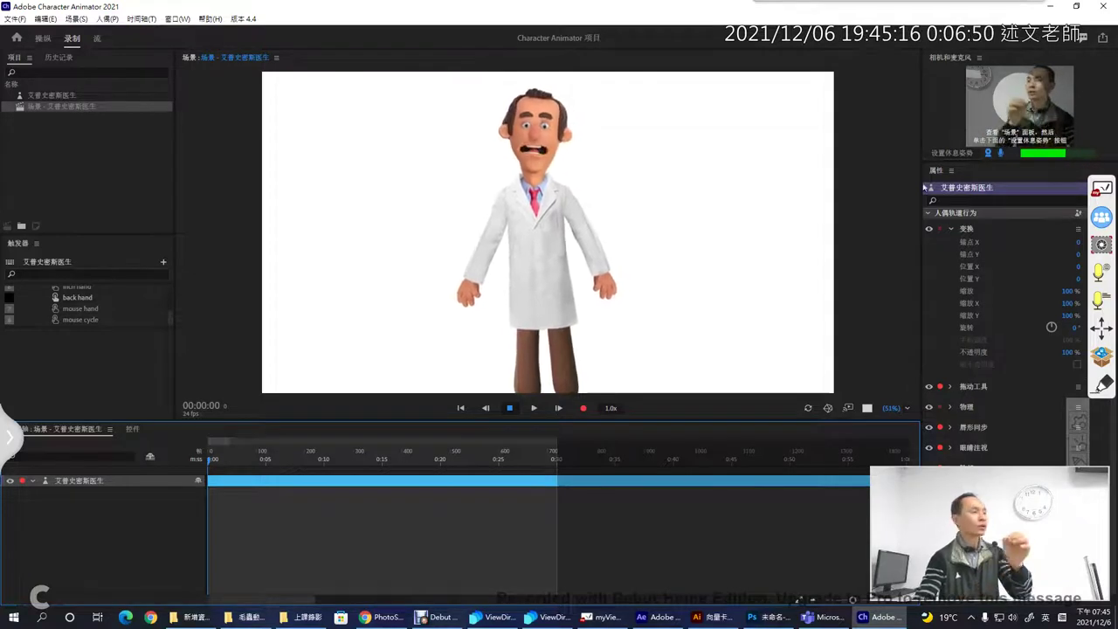
Step: Record a camera and microphone performance of about 8 seconds with the doctor puppet and play the take back
left_click(584, 408)
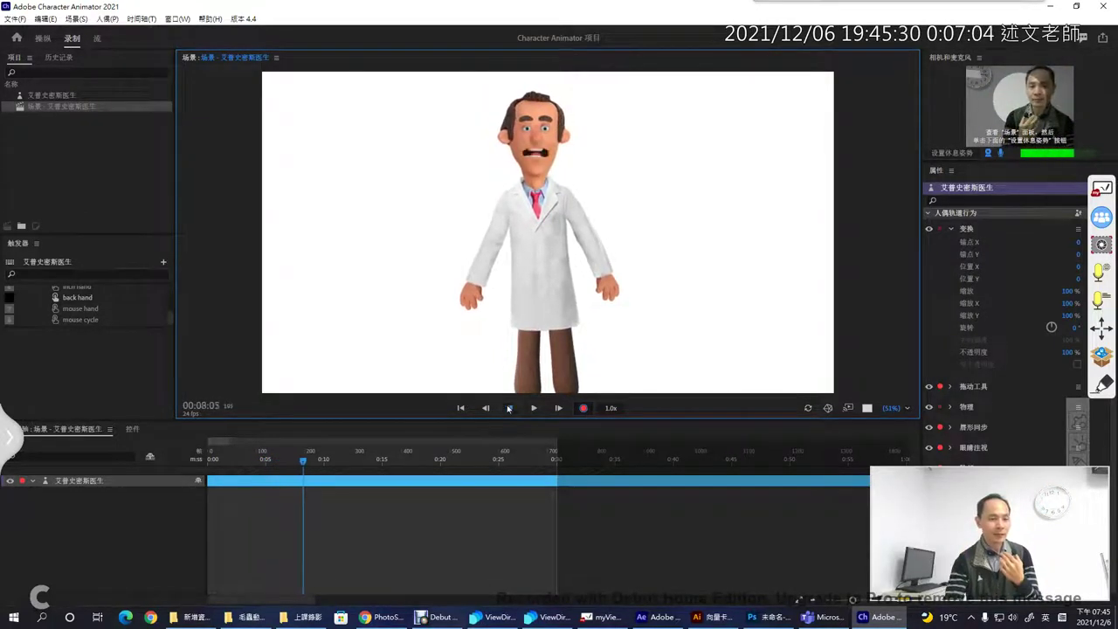
left_click(509, 408)
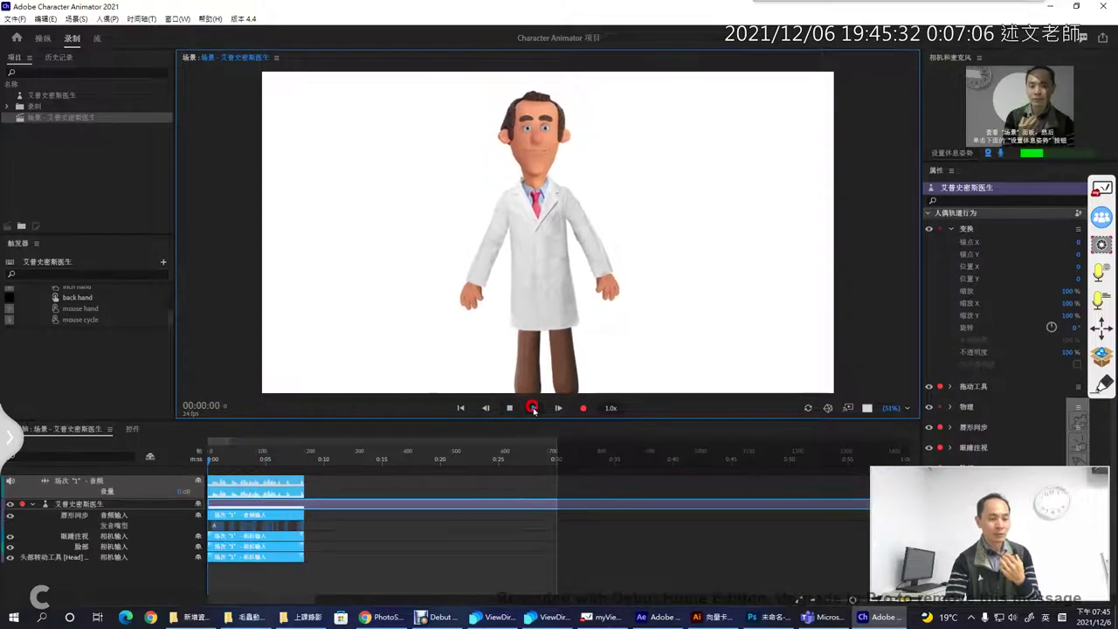
left_click(533, 408)
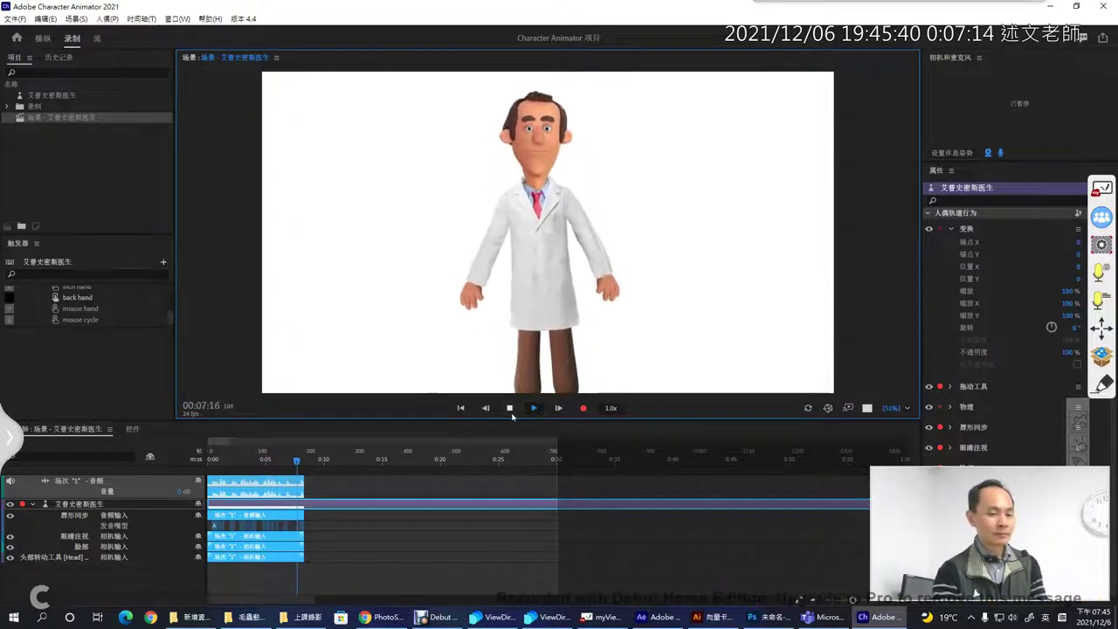
left_click(510, 410)
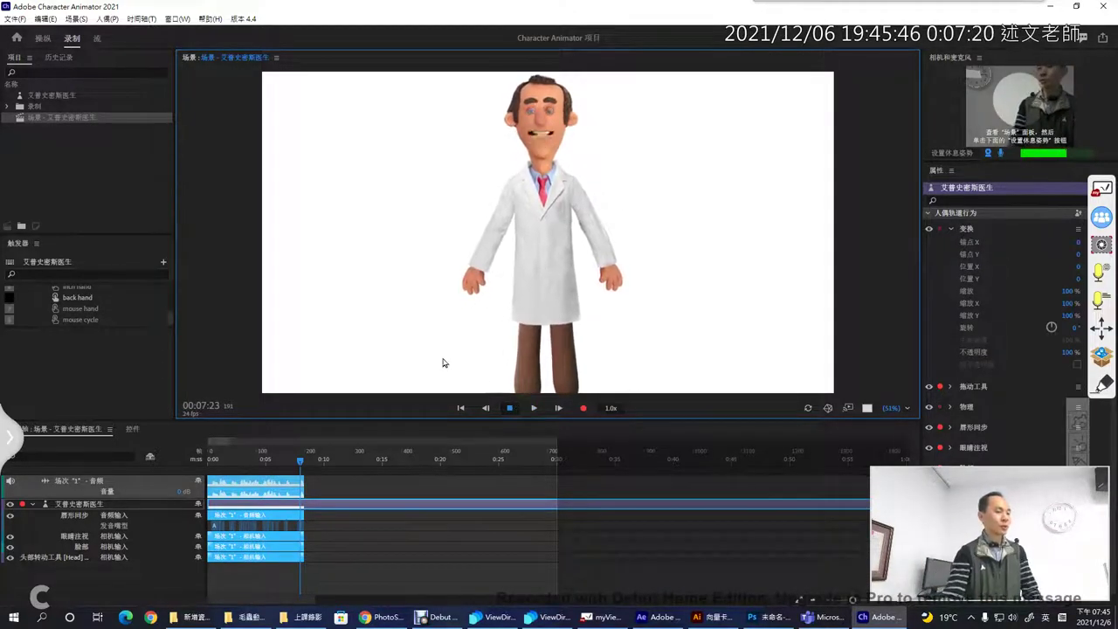
Step: Look over the doctor puppet's rigging workspace and the project history, and switch to the streaming workspace (流)
left_click(43, 37)
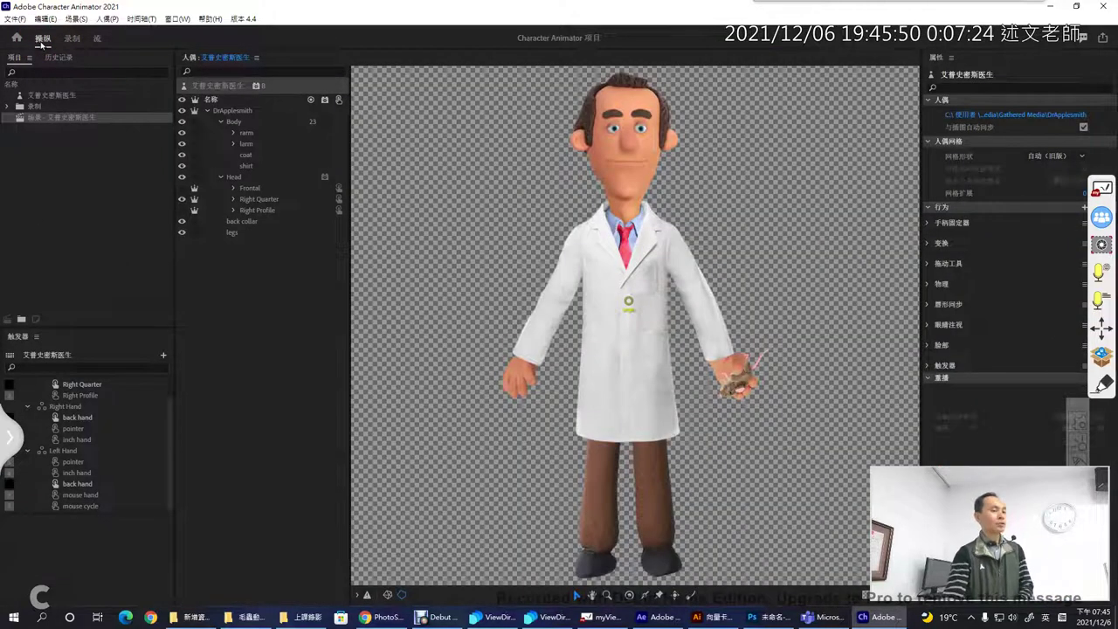
left_click_drag(962, 540, 289, 543)
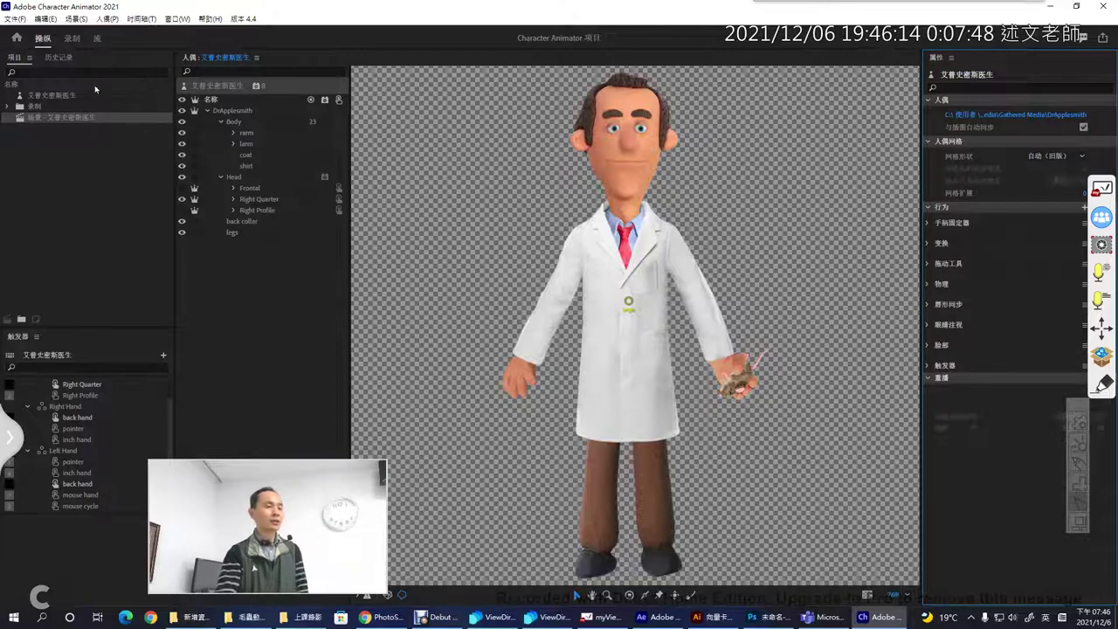
left_click(65, 60)
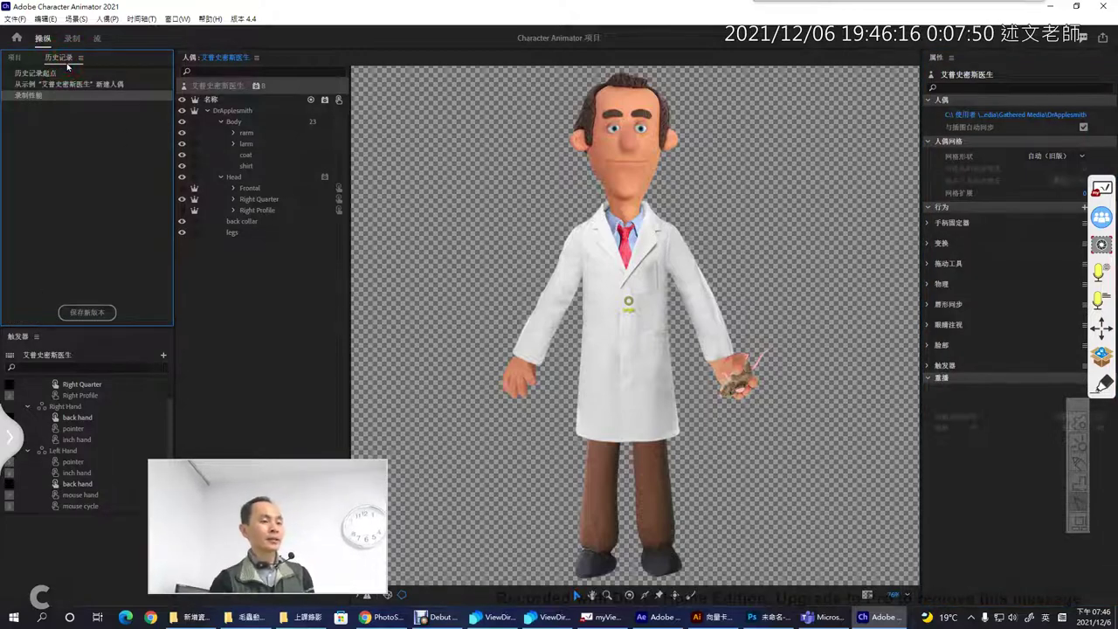
left_click(71, 39)
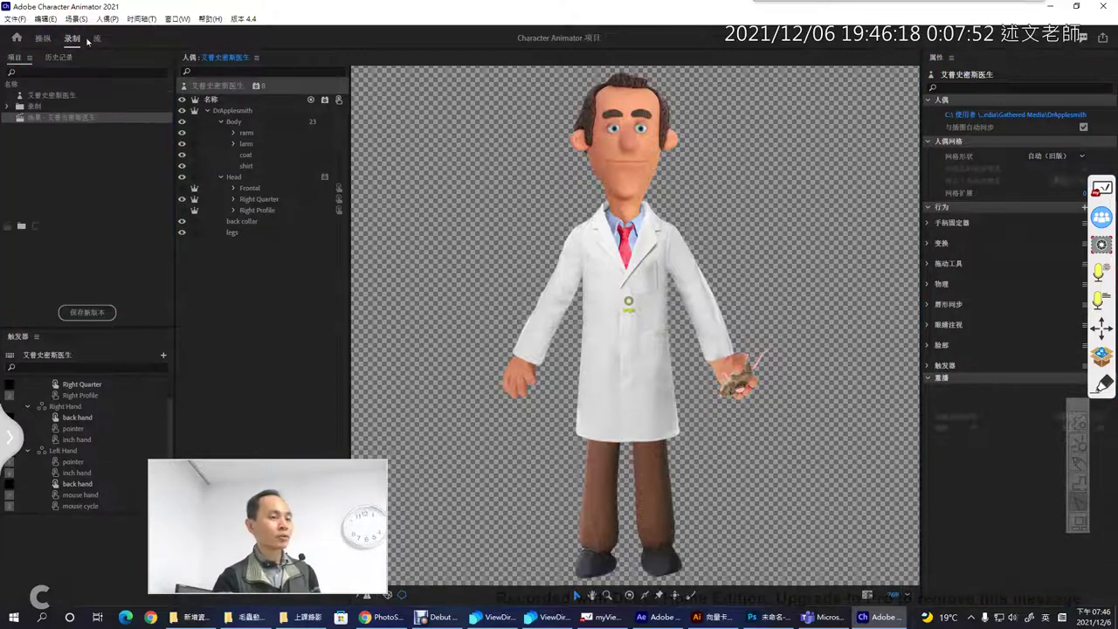
left_click(97, 38)
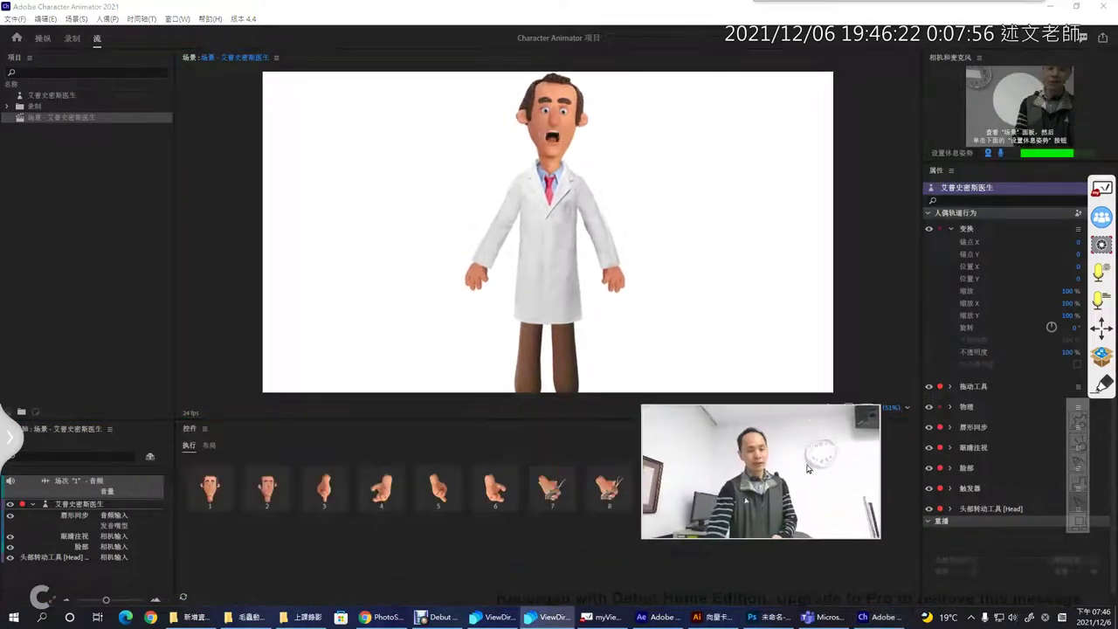
Step: Trigger the doctor puppet's mouse, inch and pointer hand poses, and raise its right arm beside the head
left_click(609, 487)
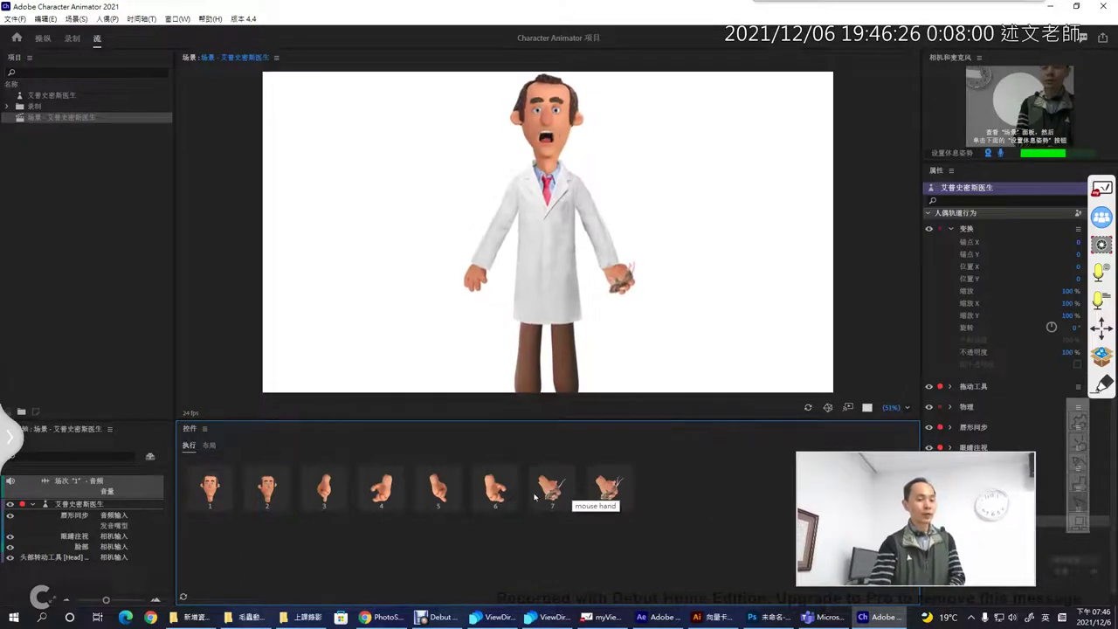
left_click(495, 489)
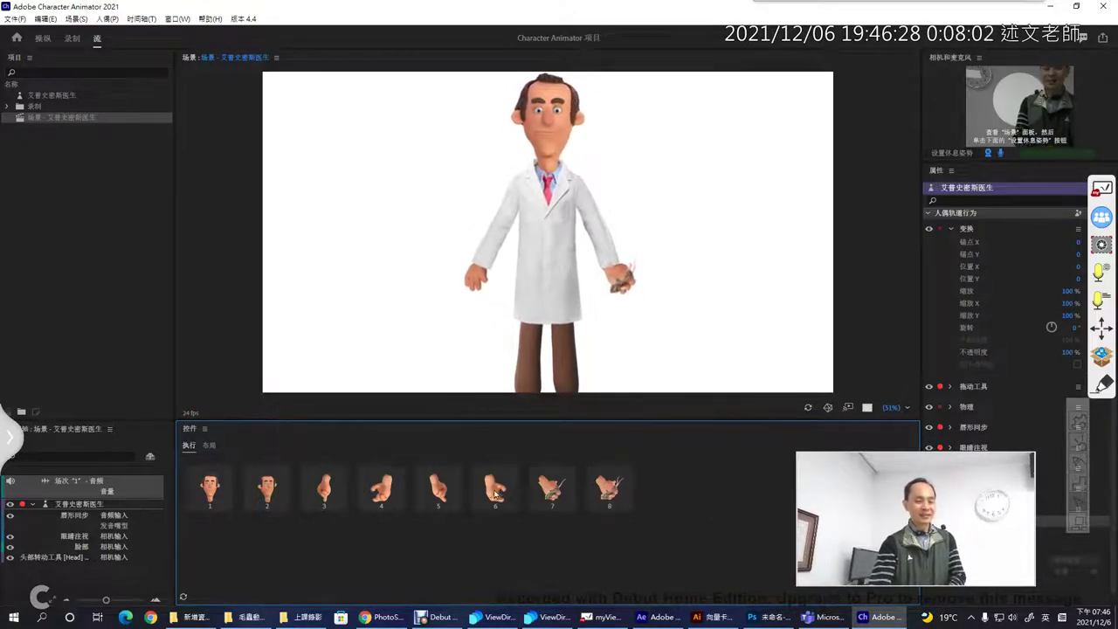
left_click(441, 494)
left_click(381, 491)
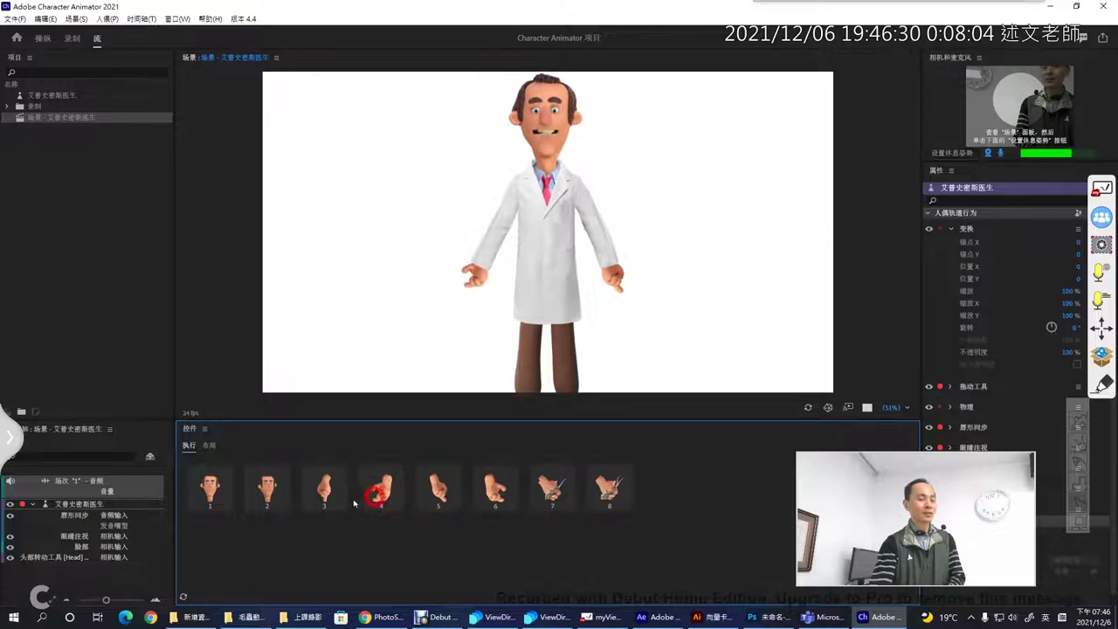
left_click(323, 494)
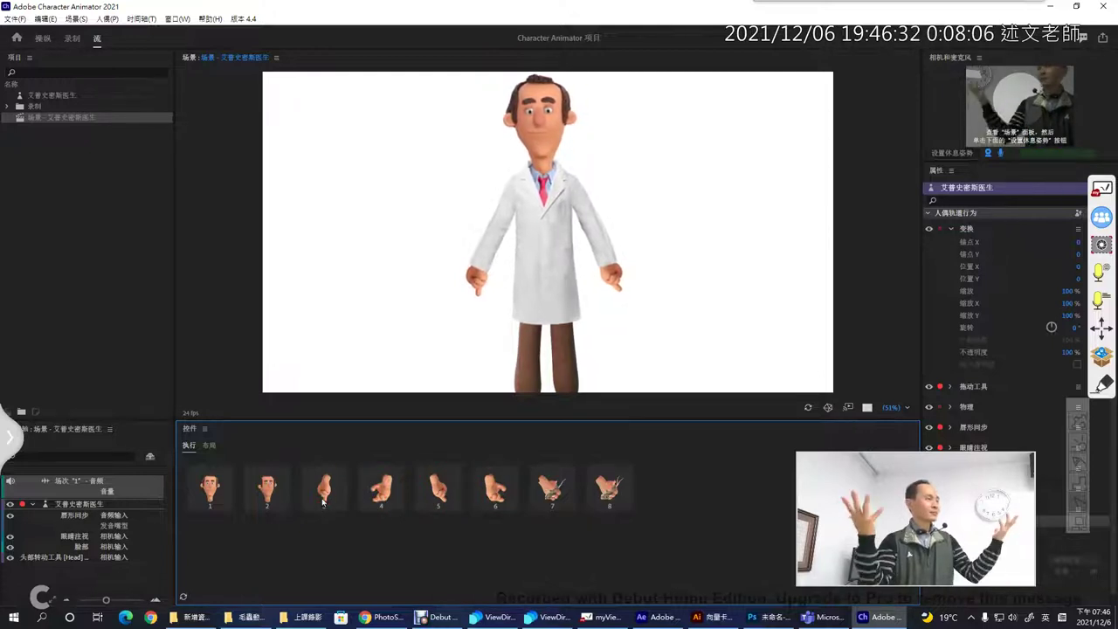
left_click_drag(492, 236, 472, 130)
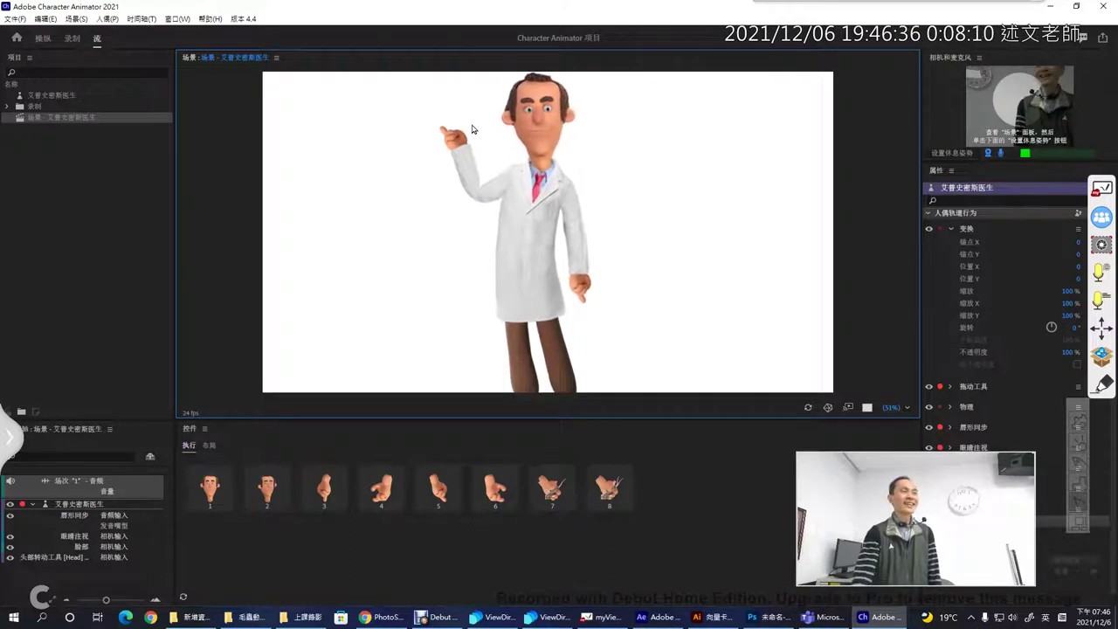
Step: Raise the doctor puppet's lowered arm out to the side at shoulder height, and close Character Animator
left_click_drag(579, 284, 642, 131)
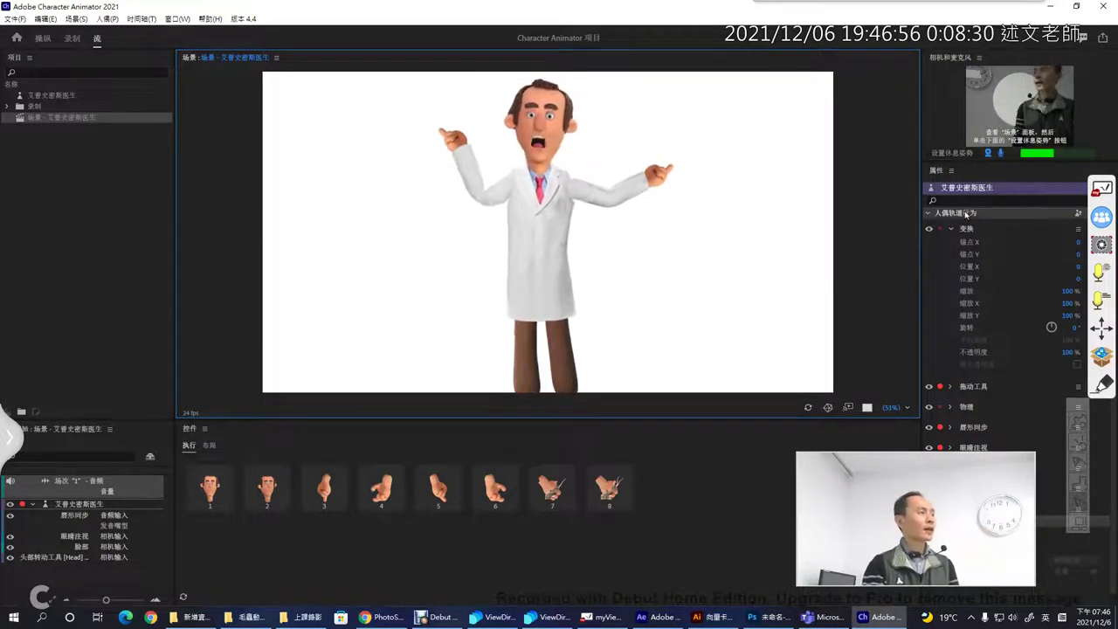
left_click(1098, 7)
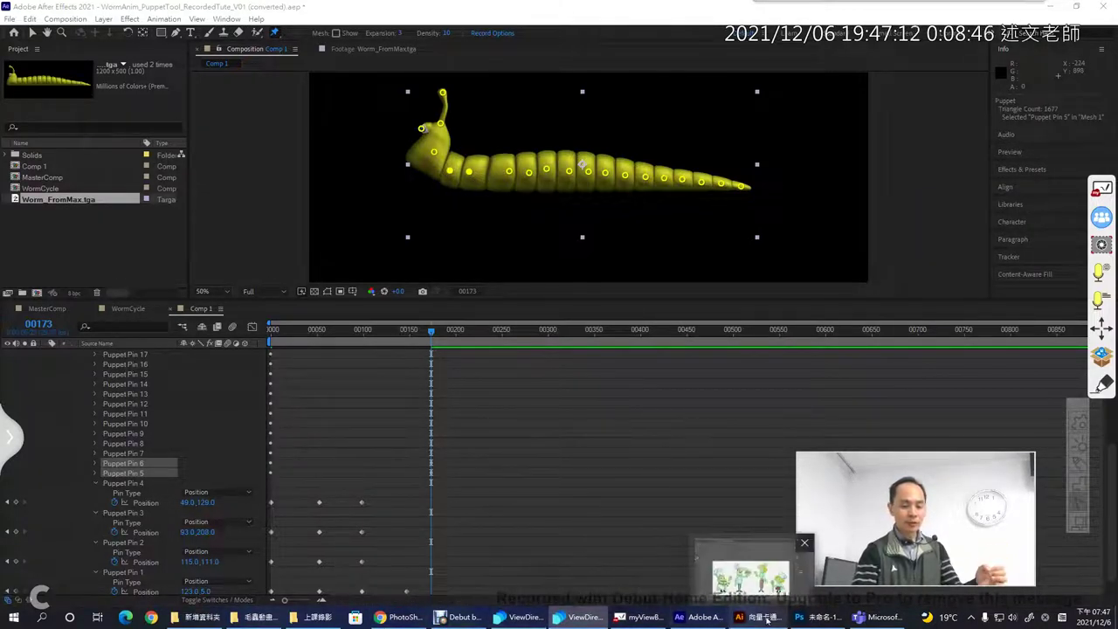
Step: Look at the open Illustrator and Photoshop documents, return to After Effects and show the list of Puppet pin tools
left_click(739, 616)
left_click(811, 619)
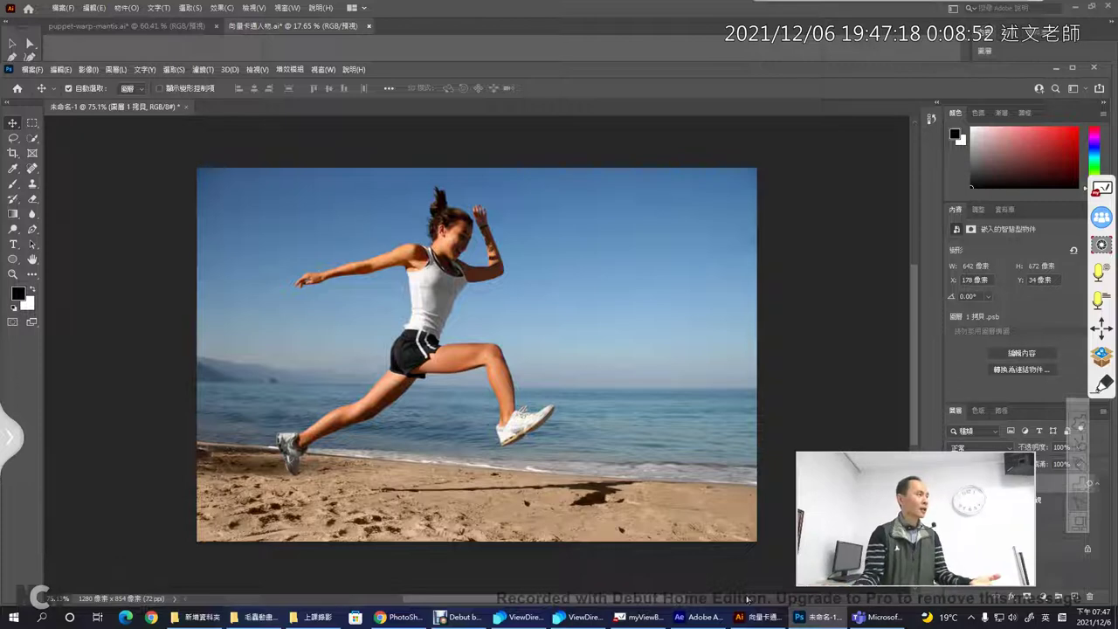
left_click(698, 617)
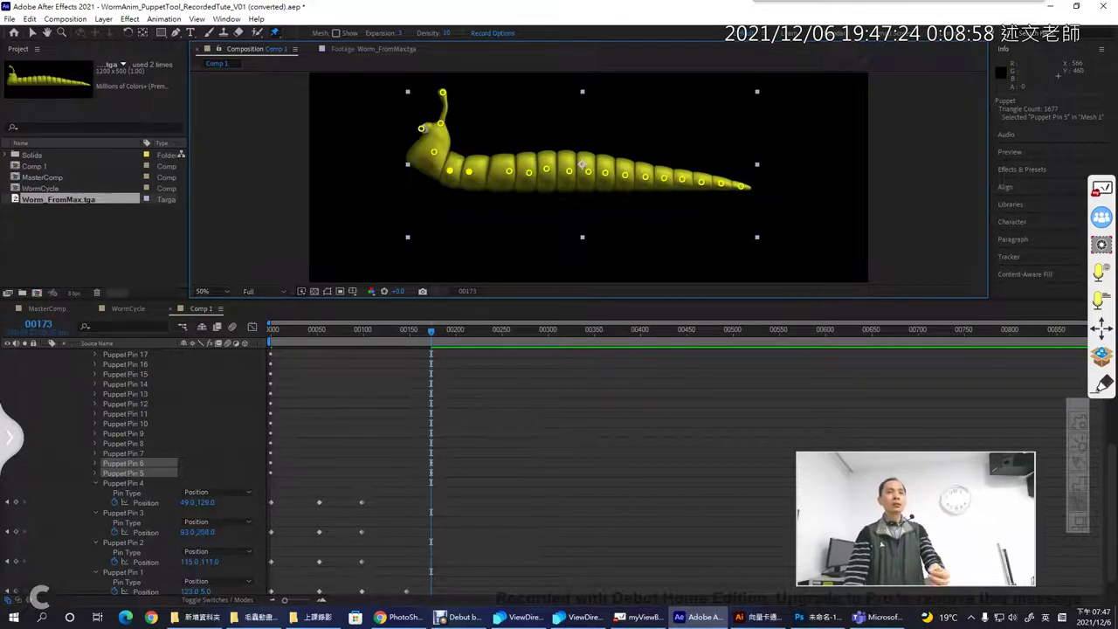
left_click(276, 33)
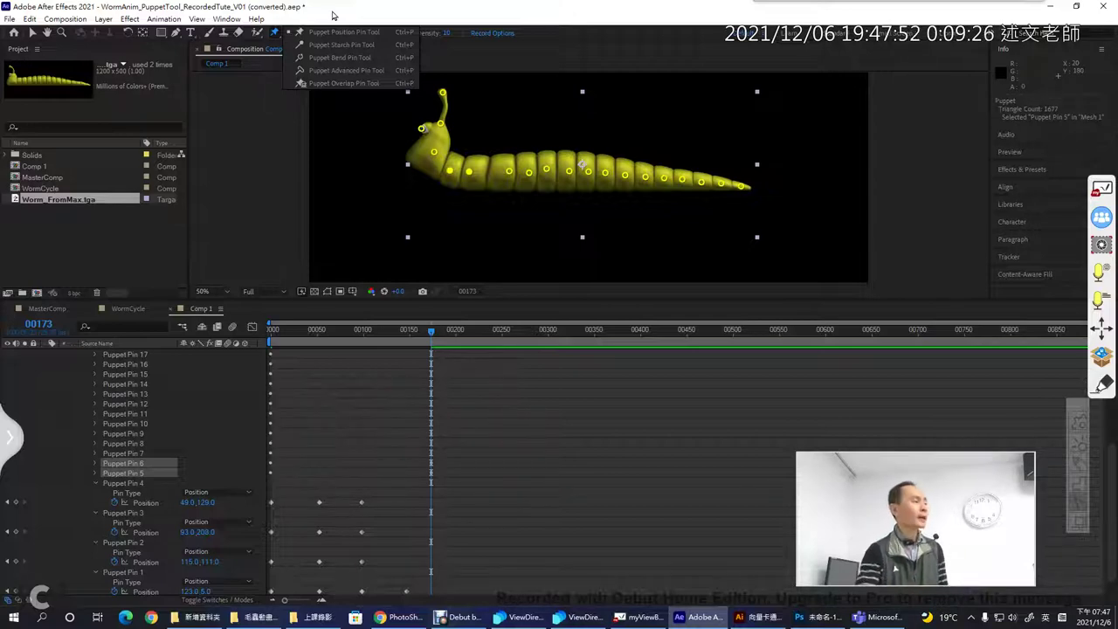
Step: Switch to Chrome and open the home page of the 動態視覺設計(一) course from the Puppet Tool material page
left_click(402, 617)
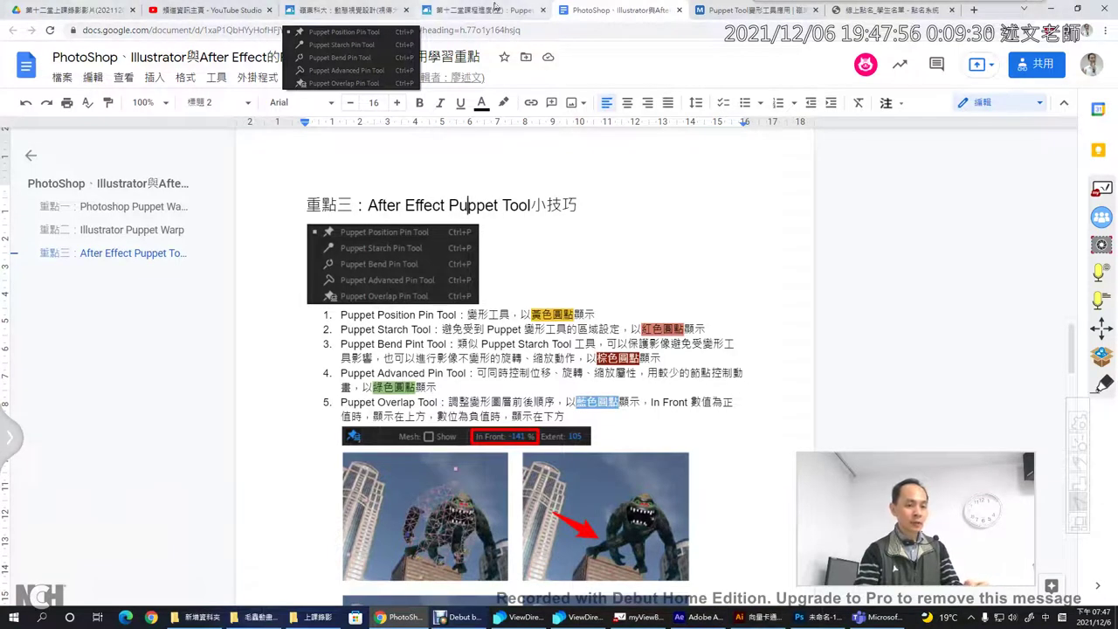
left_click(739, 9)
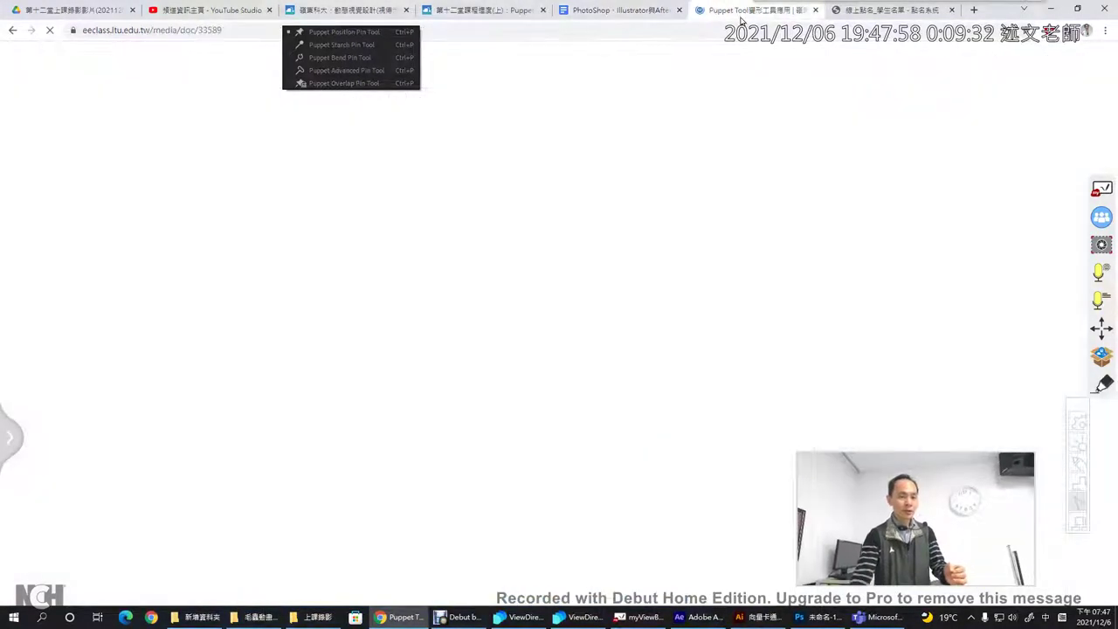
left_click(230, 98)
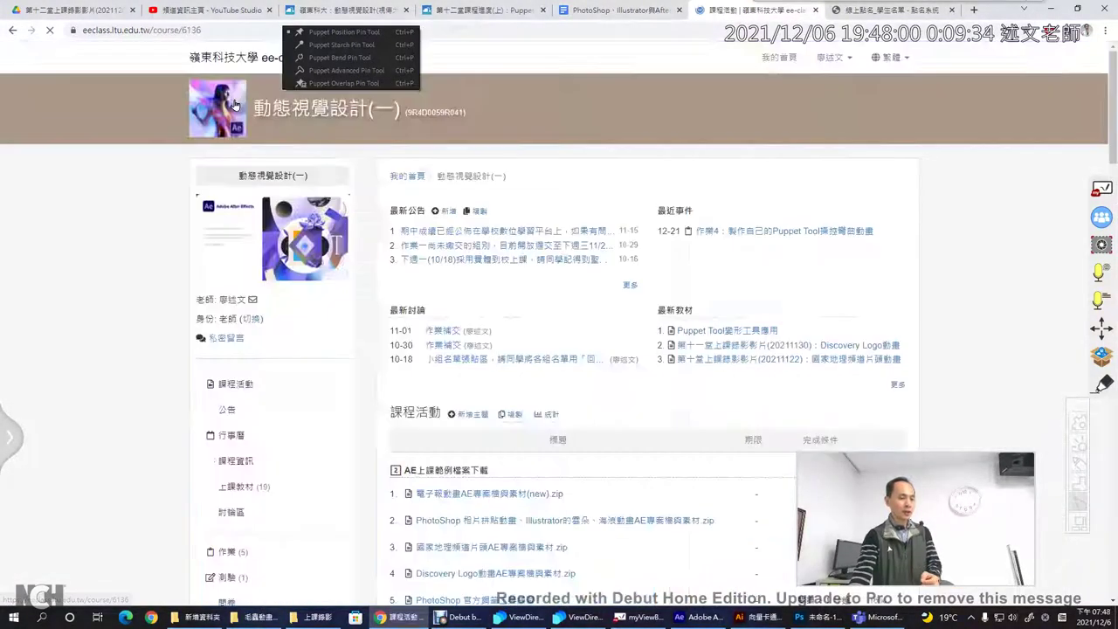
Step: Open assignment 作業4 on Puppet Tool bending animation, review its submission rules and grading criteria, and return to the course home page
left_click(707, 232)
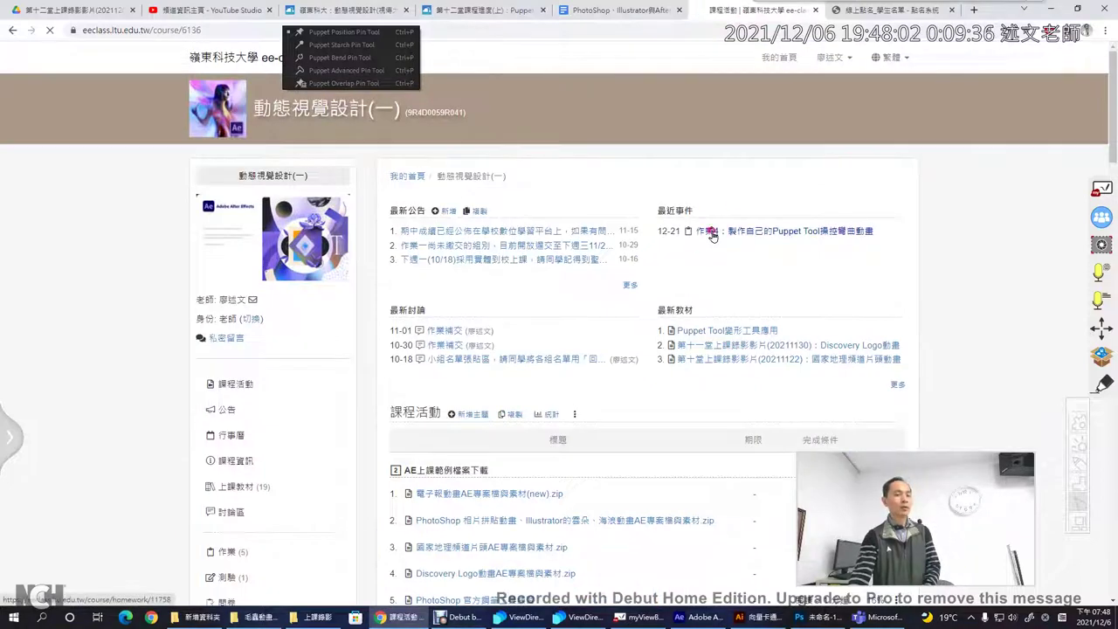
scroll(666, 331, "down", 7)
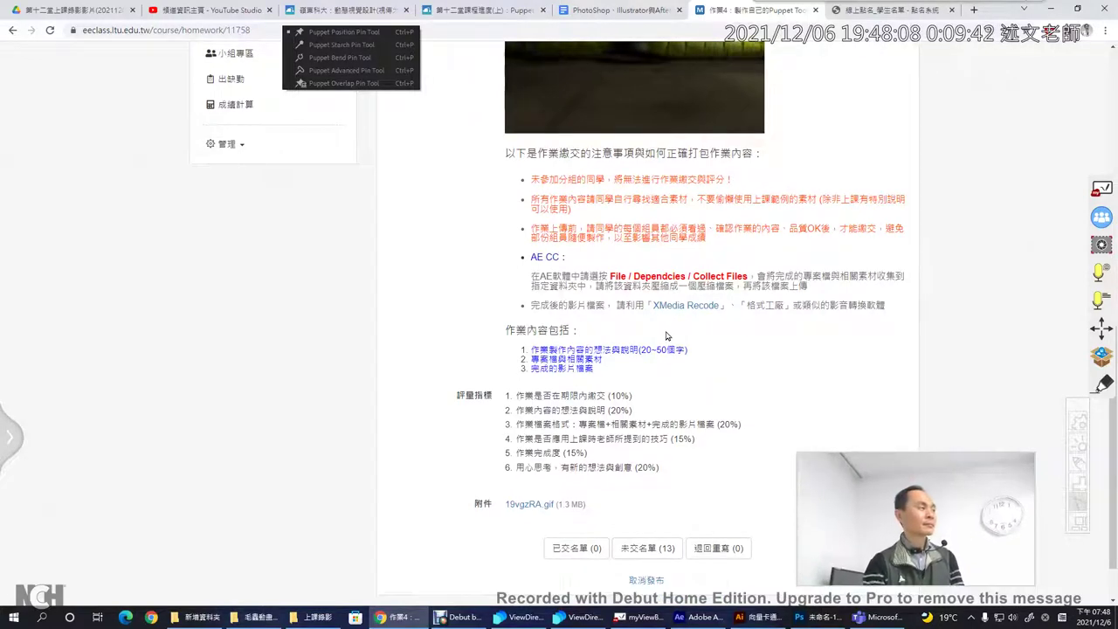
scroll(686, 332, "down", 1)
scroll(690, 330, "up", 8)
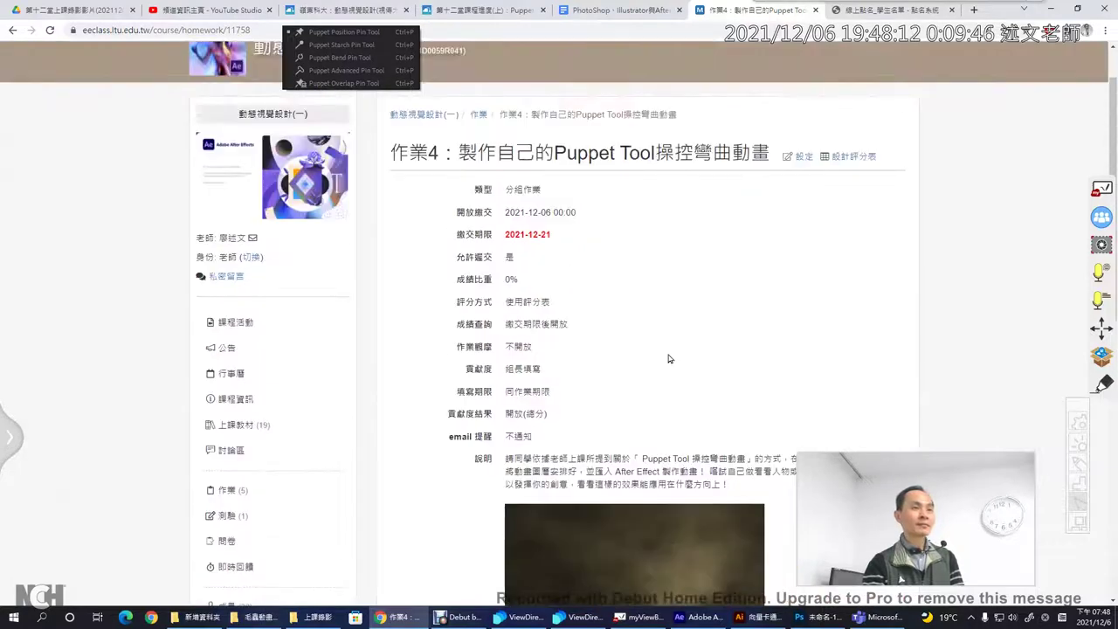
left_click(434, 115)
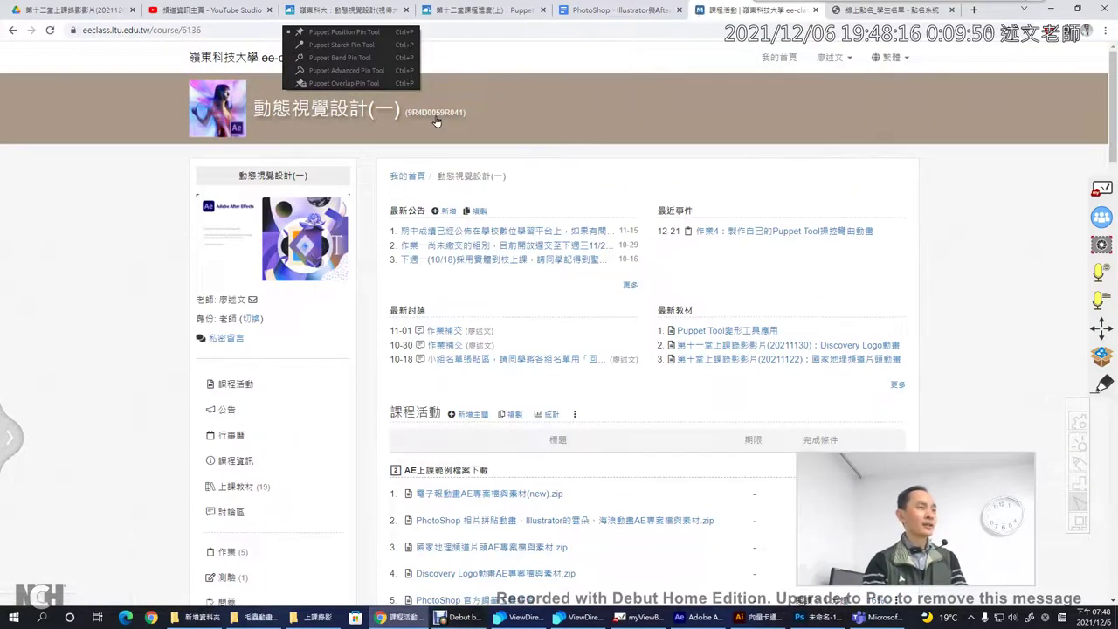